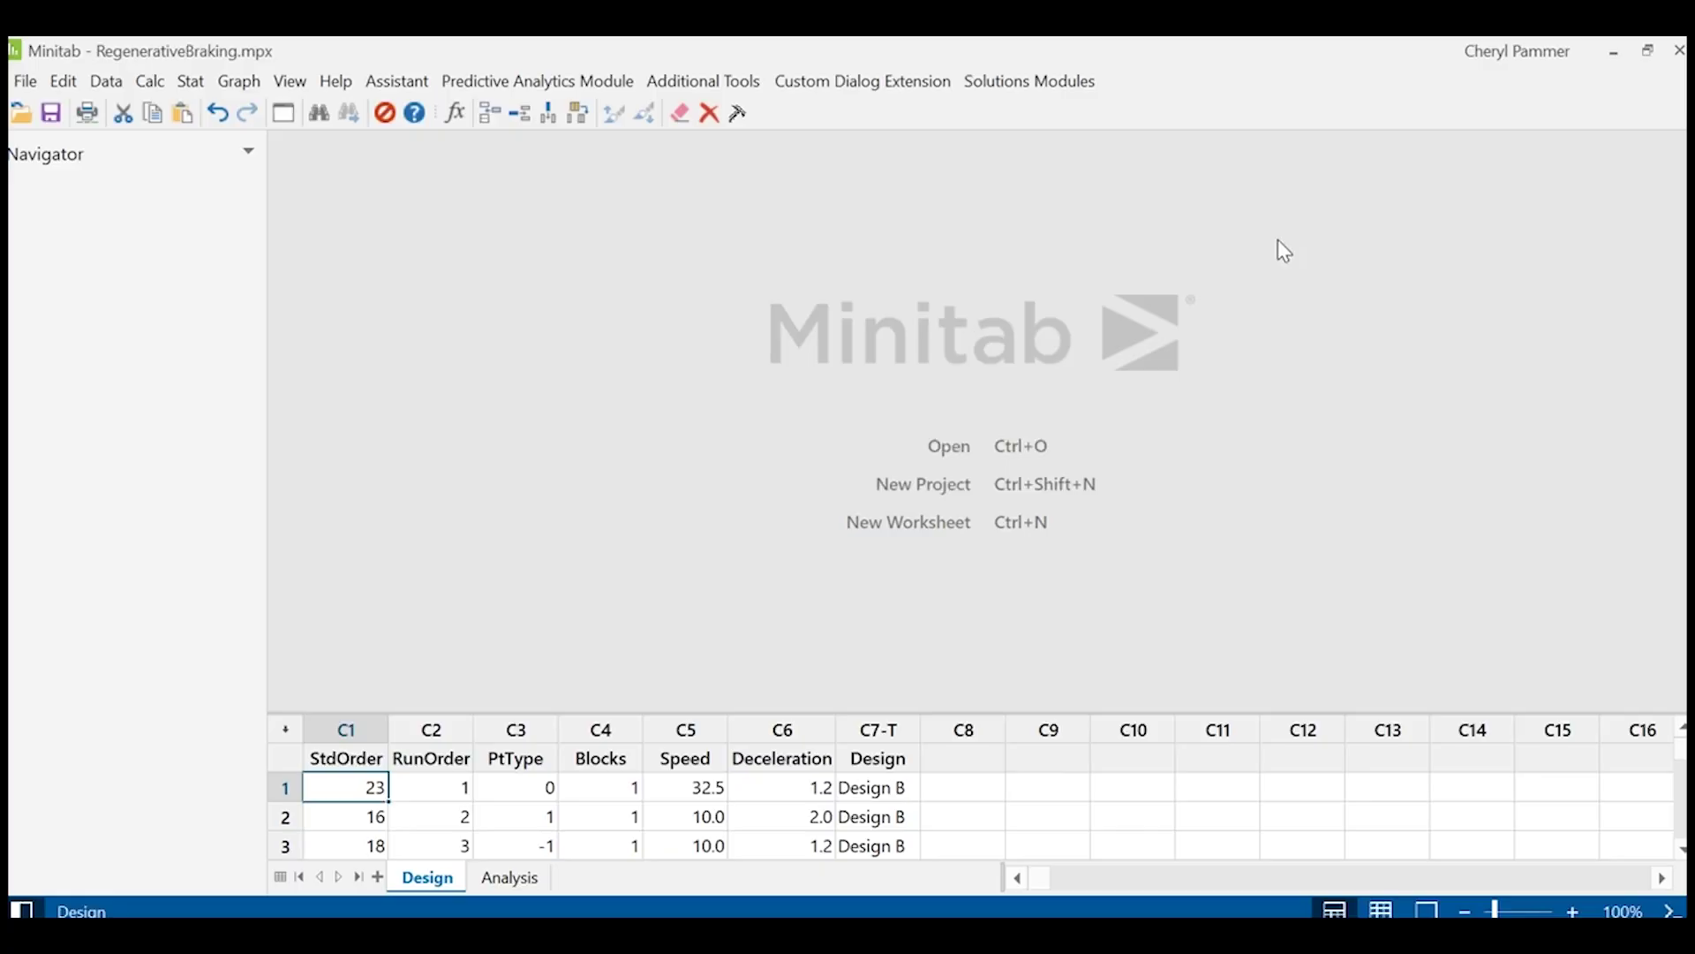
Go to Stat > DOE > Response Surface and choose Create Response Surface Design
left_click(190, 81)
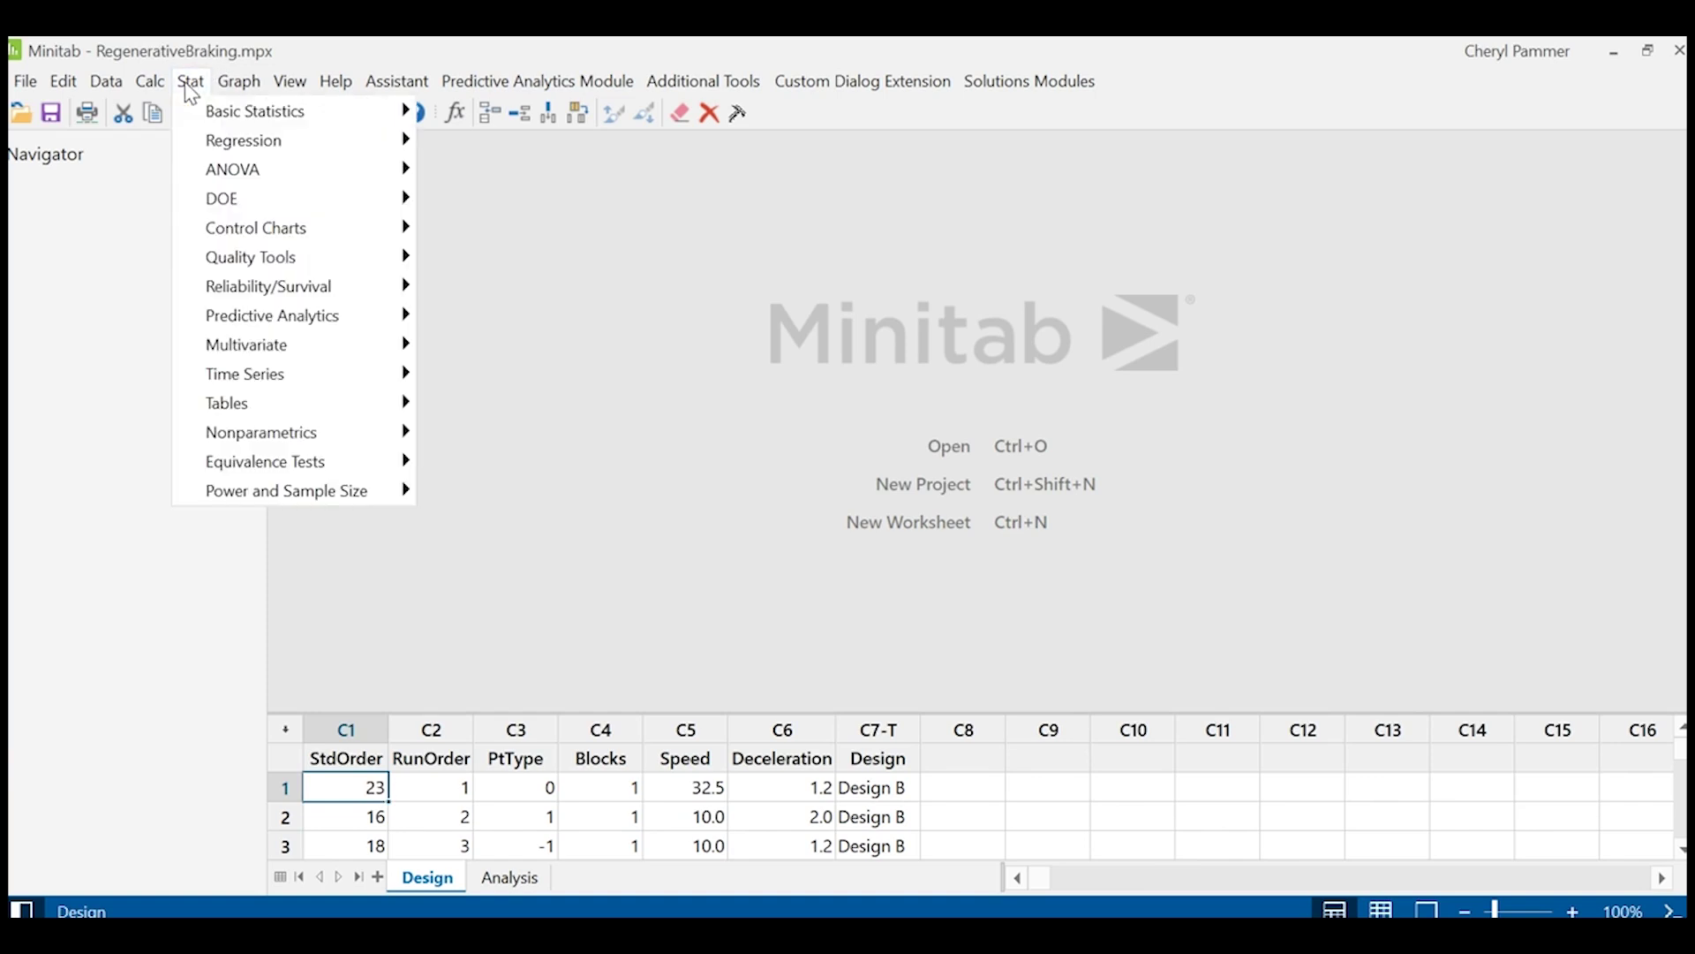
mouse_move(265, 198)
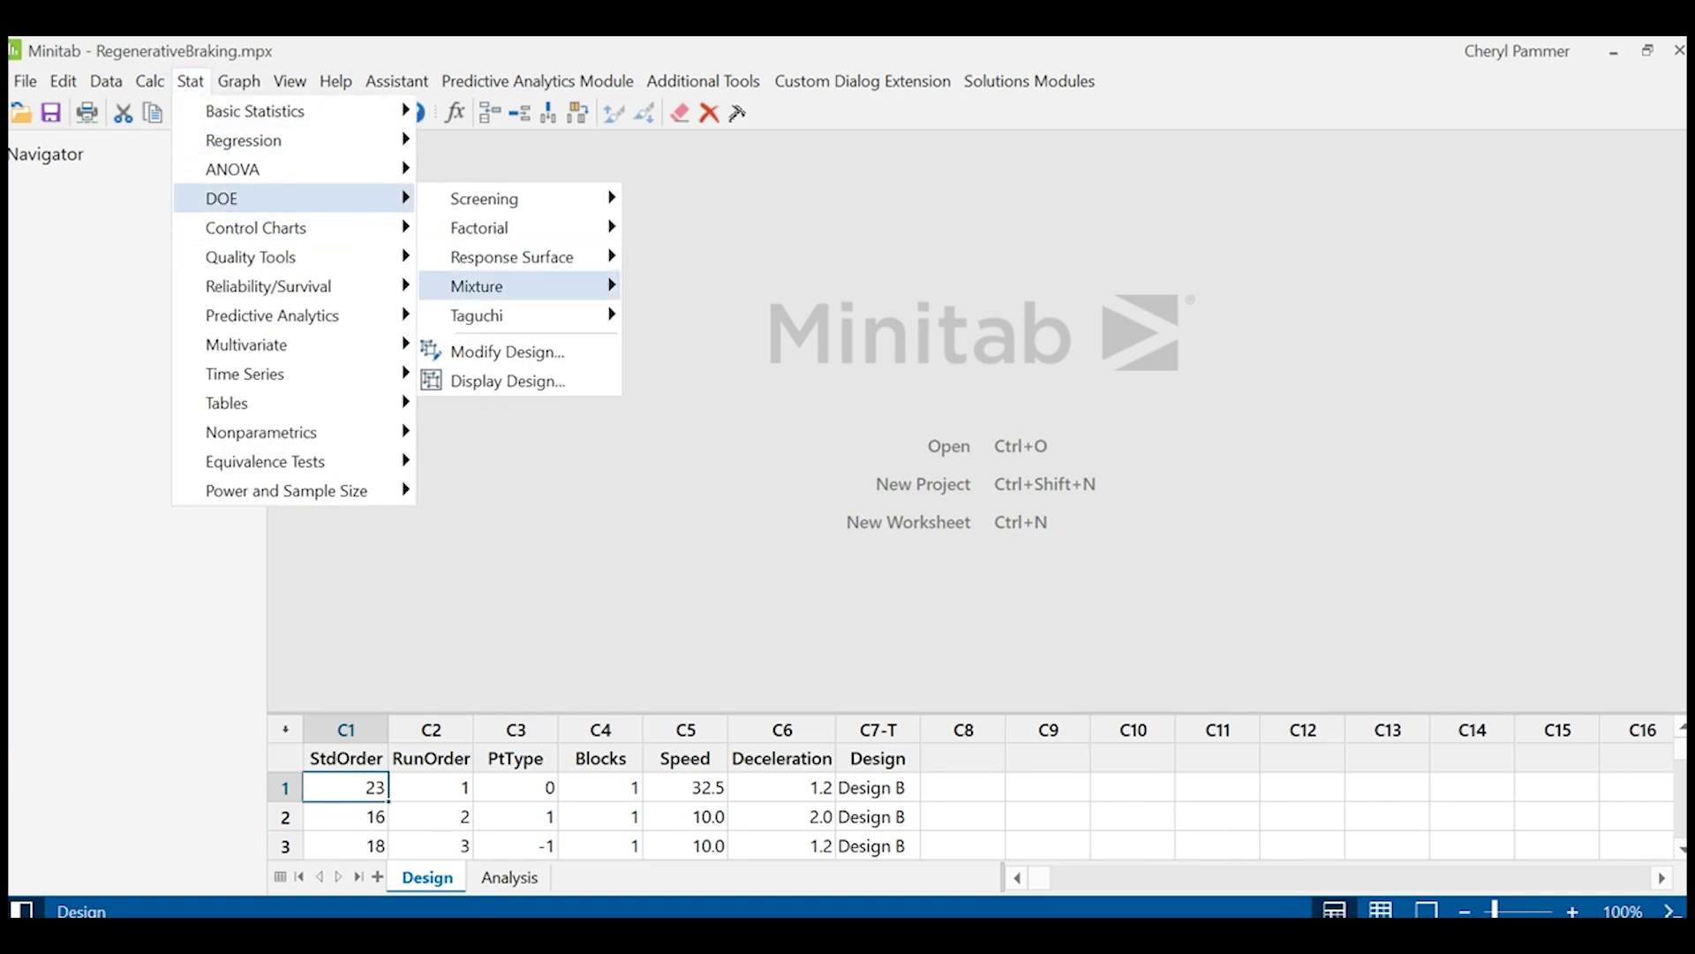
mouse_move(512, 257)
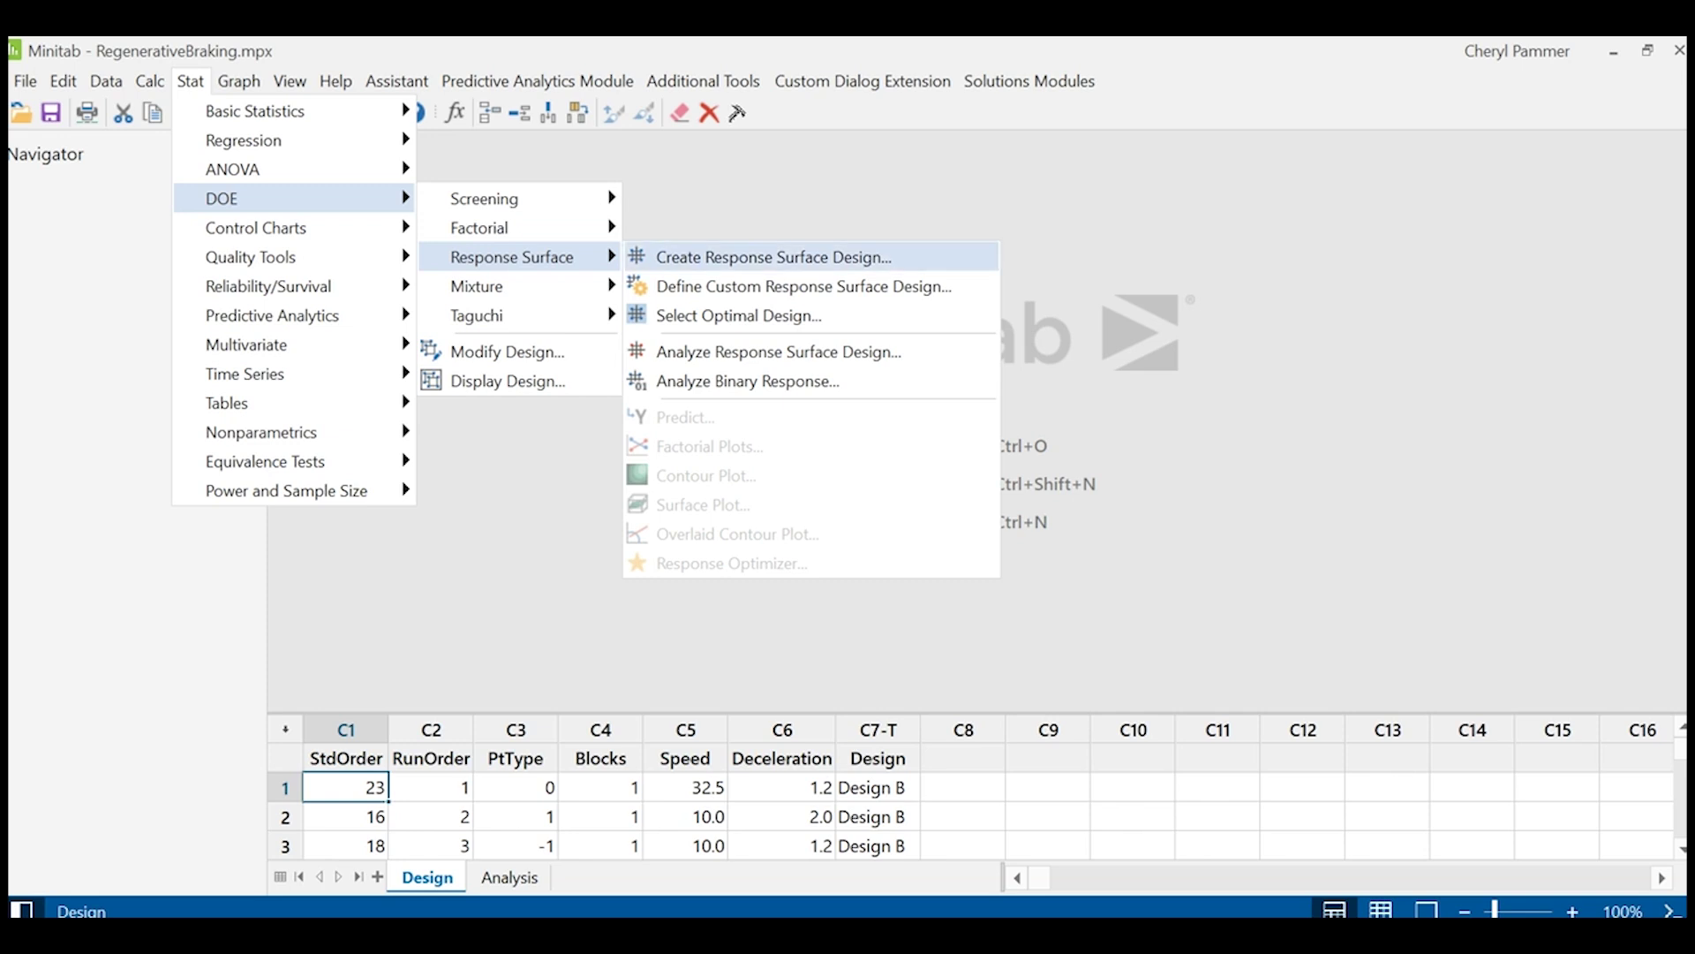
left_click(713, 260)
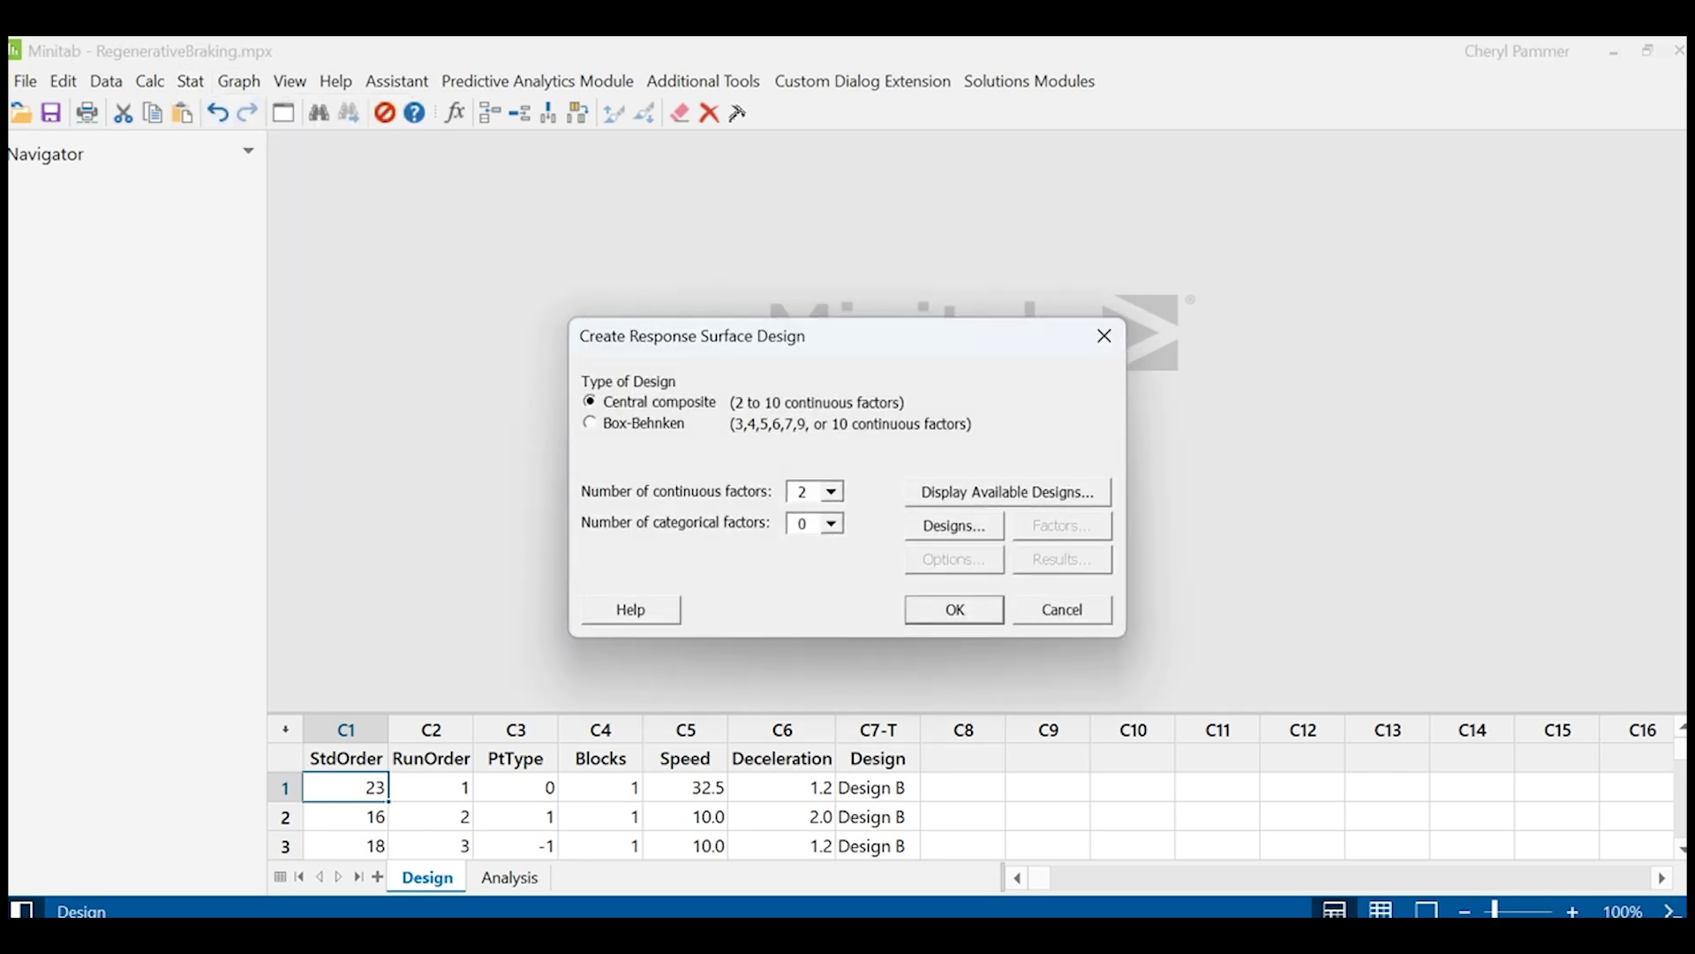
Set 2 continuous and 1 categorical factor, with a face-centered alpha design
left_click(834, 491)
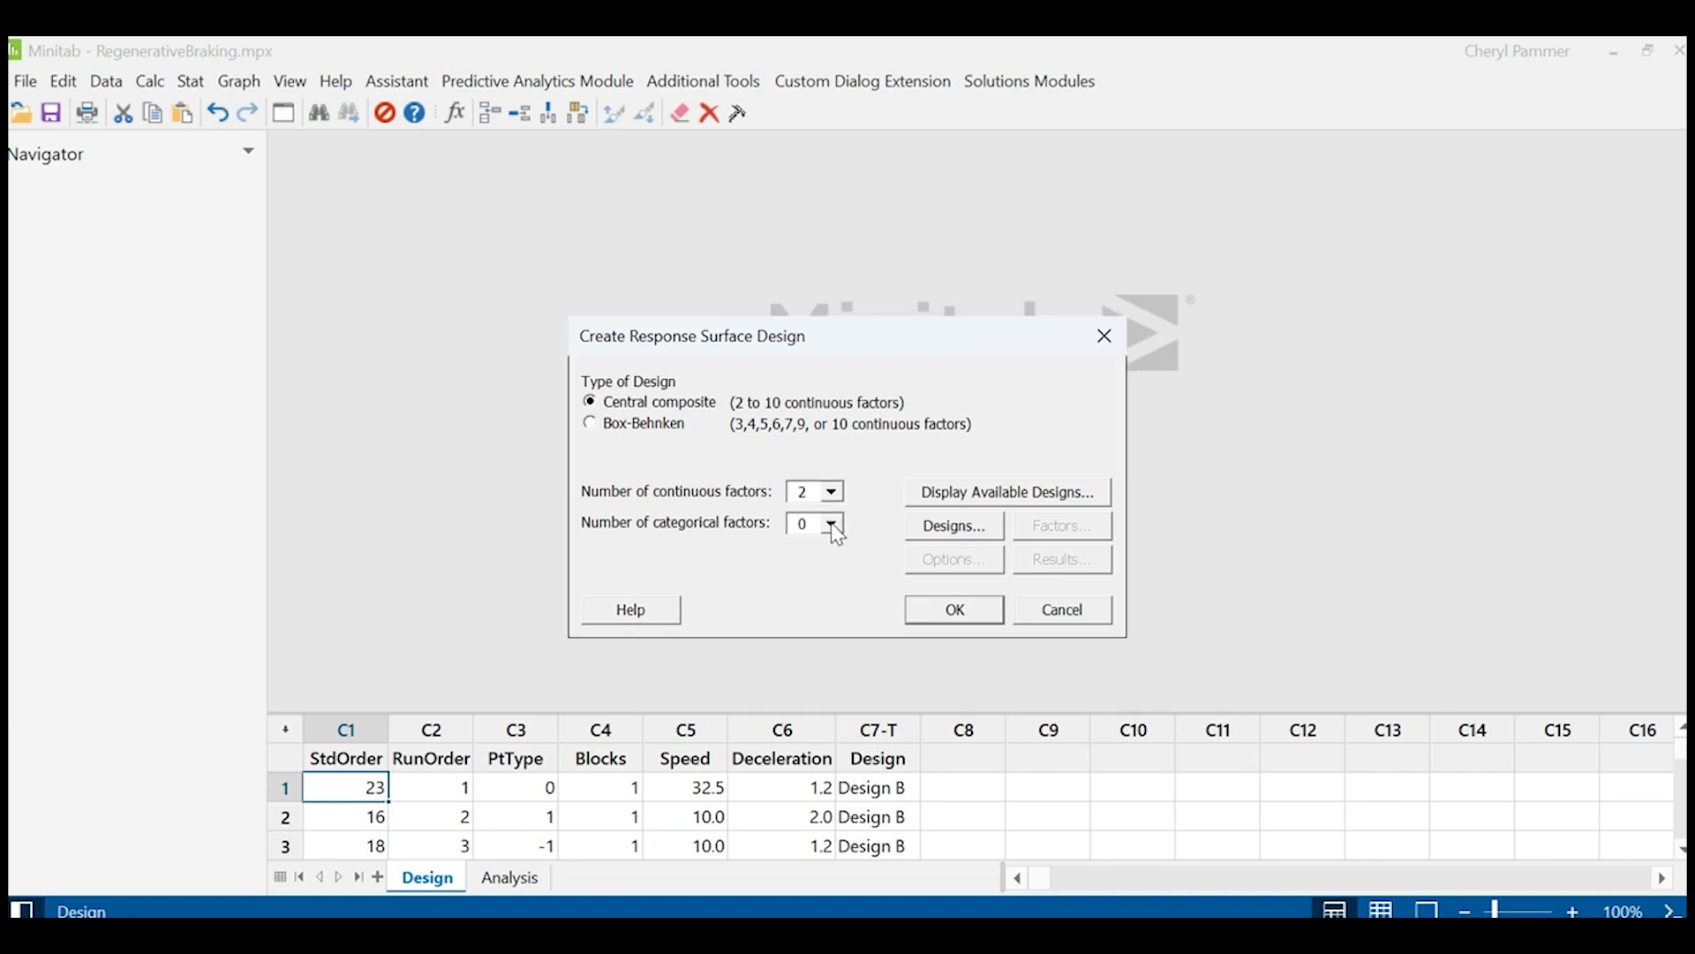
scroll(835, 530, "down", 1)
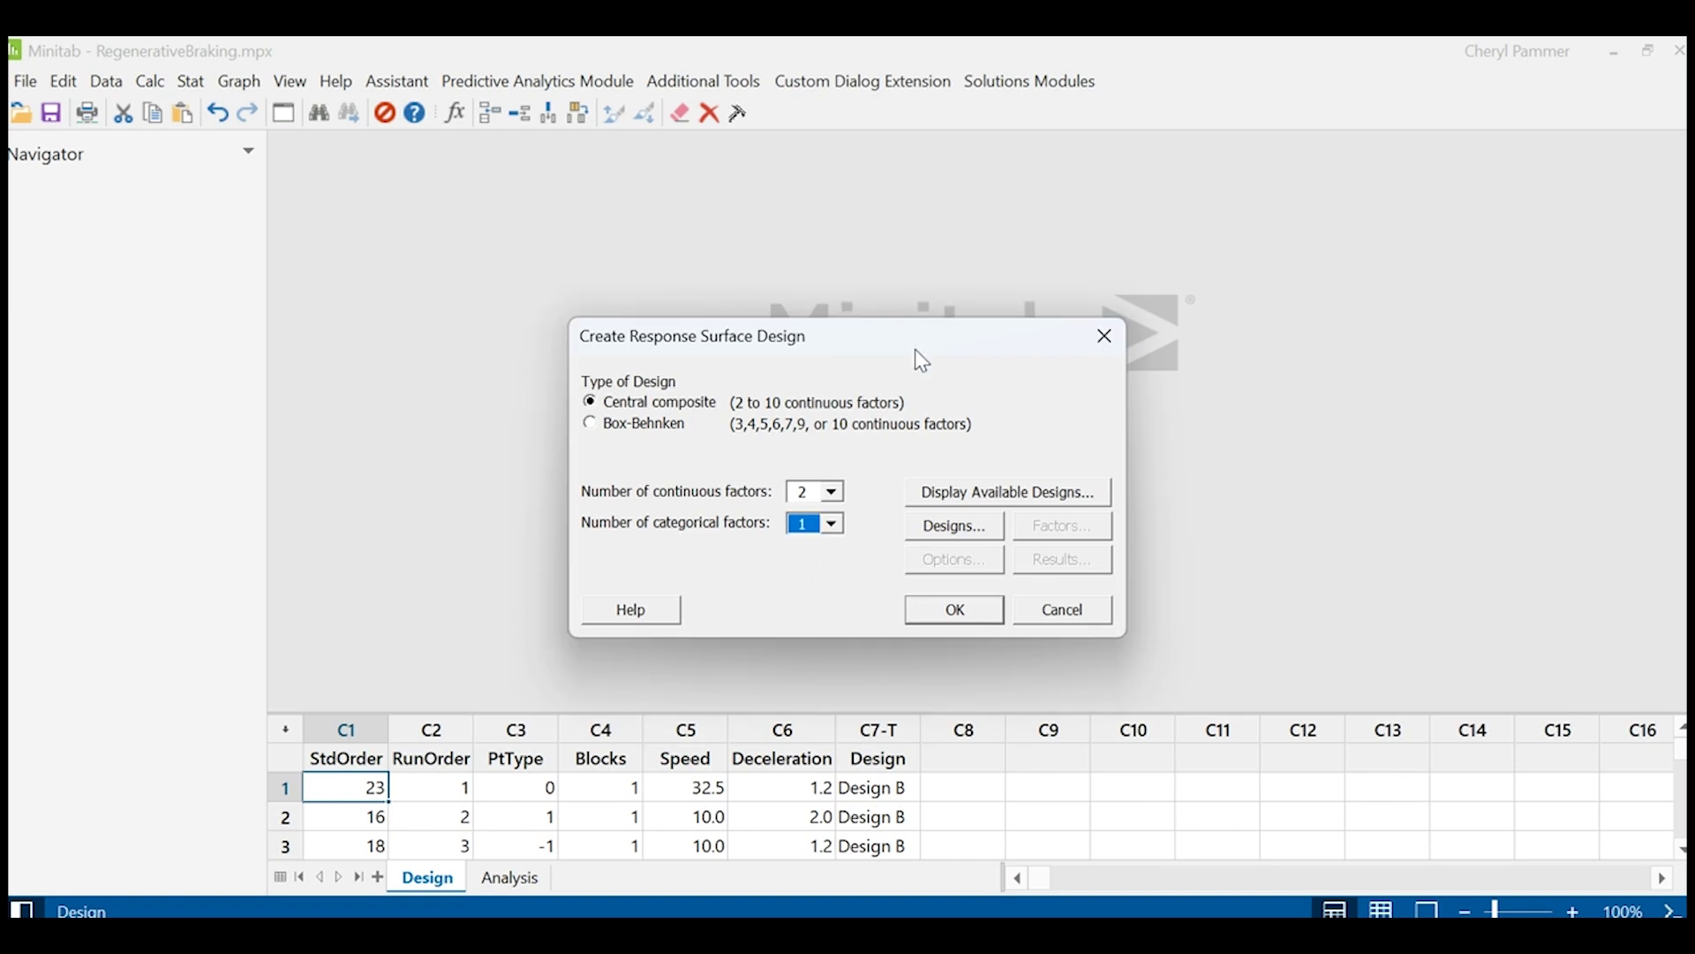
left_click(975, 530)
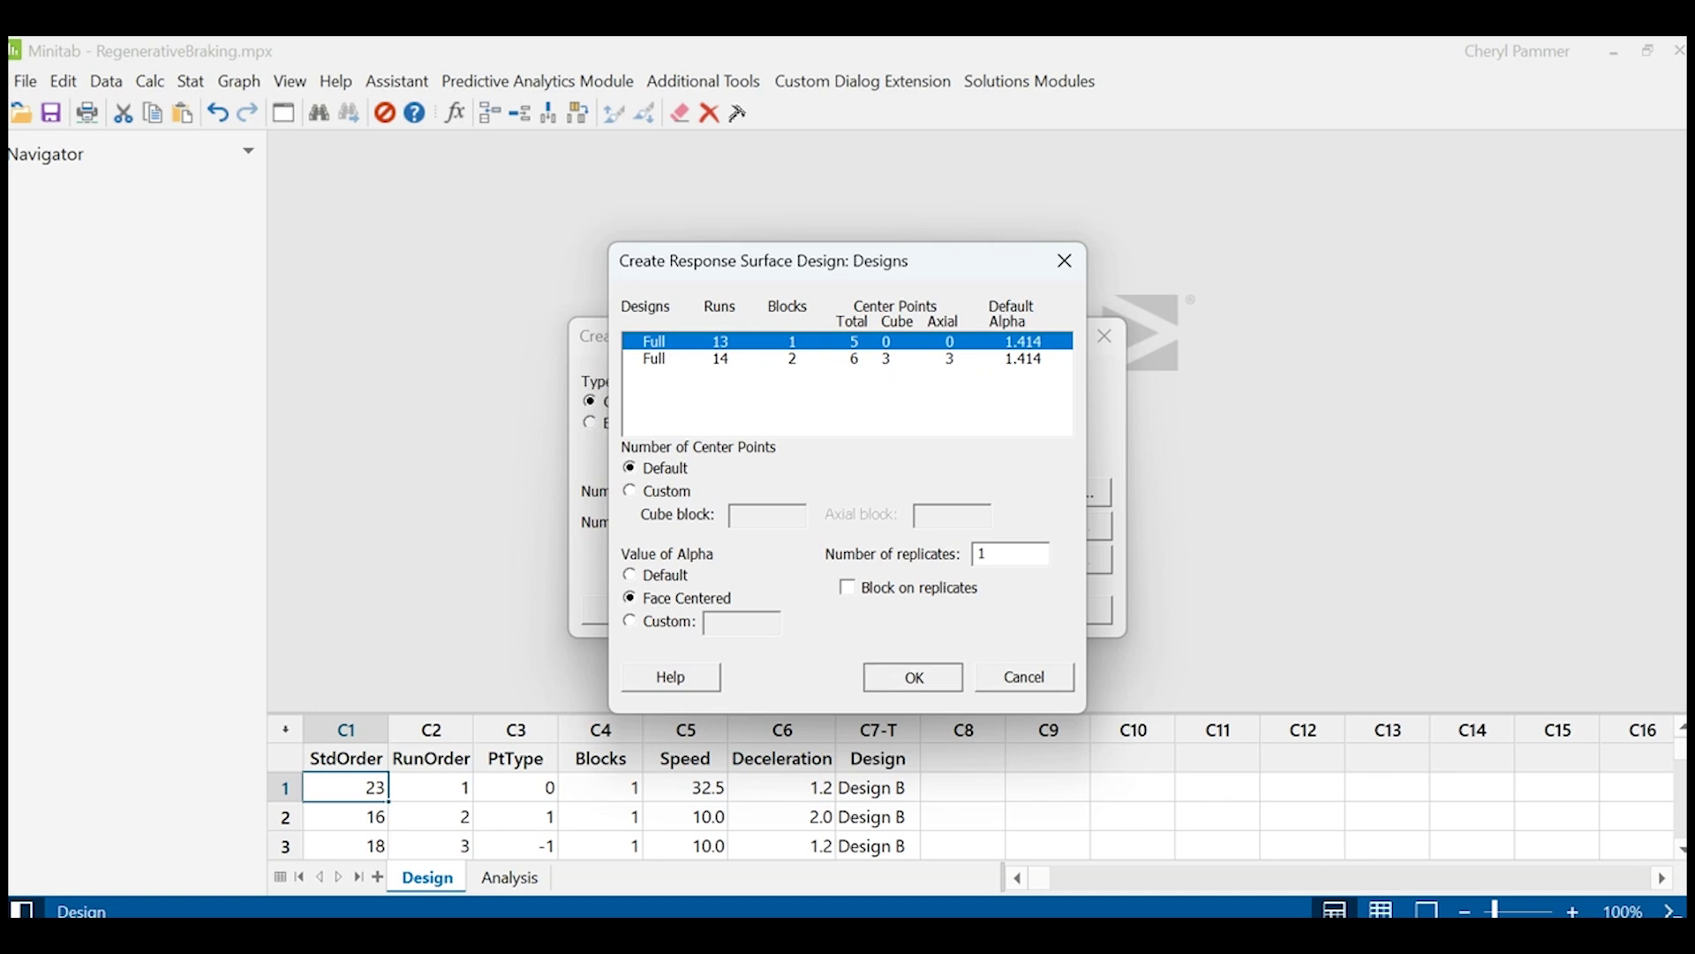
left_click(913, 676)
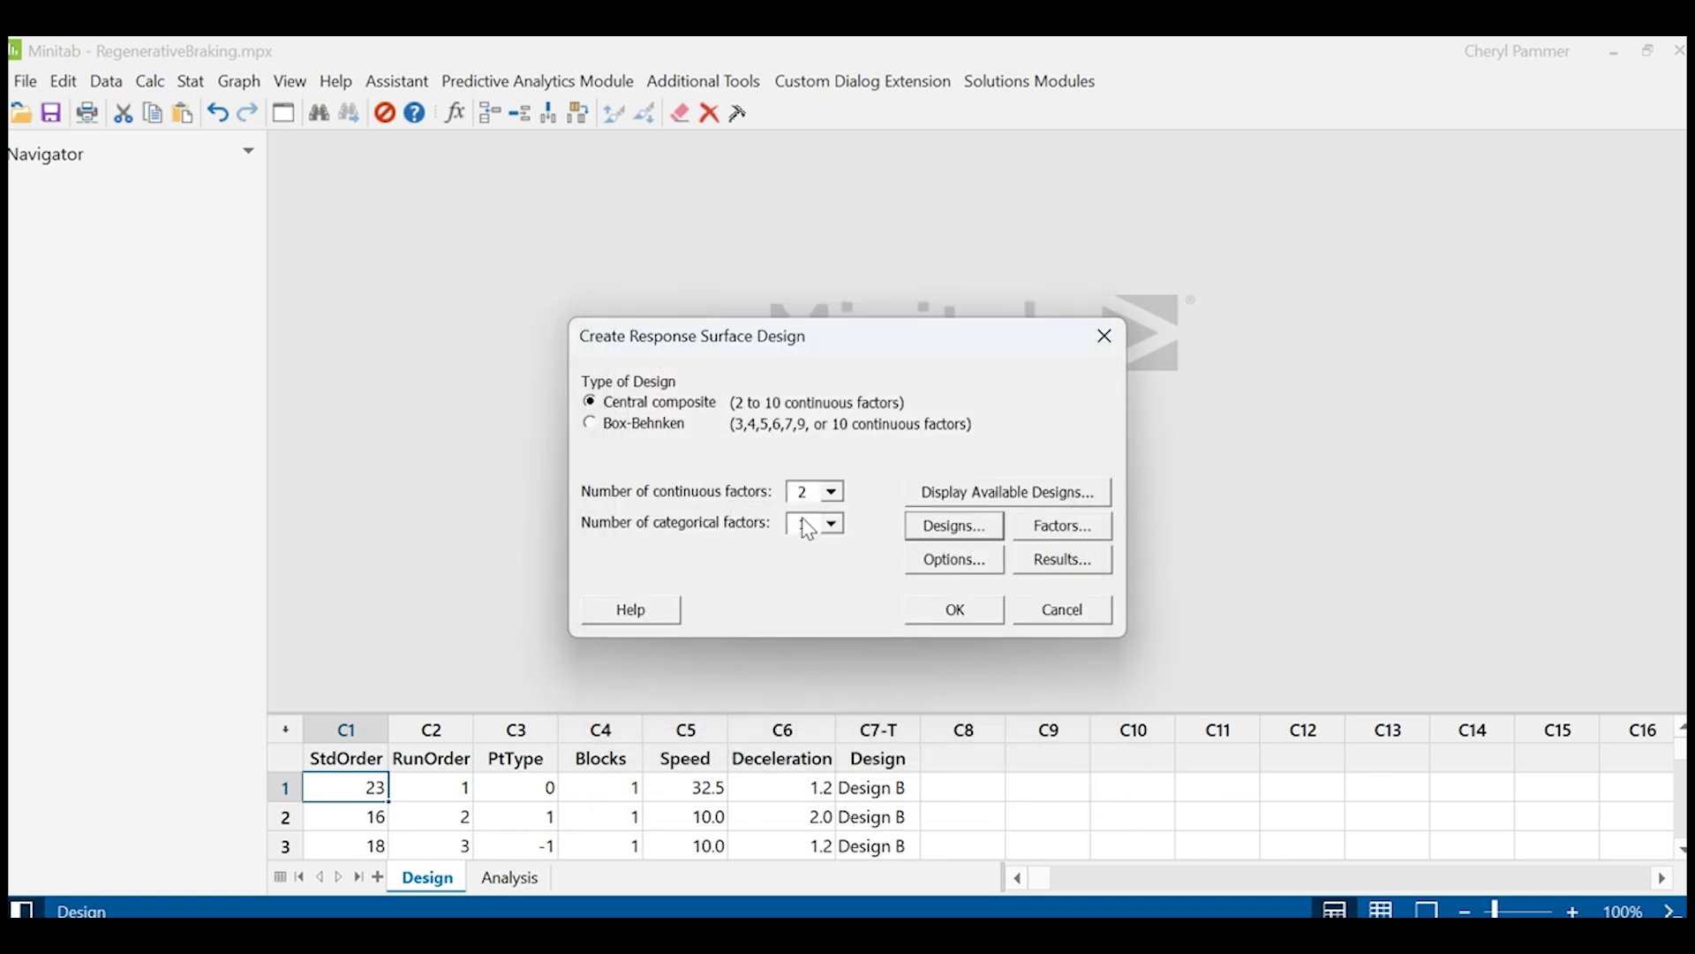
Name factors A 'Speed' and C 'Design', then generate the 26-run design in Worksheet 10
left_click(1065, 528)
left_click(692, 365)
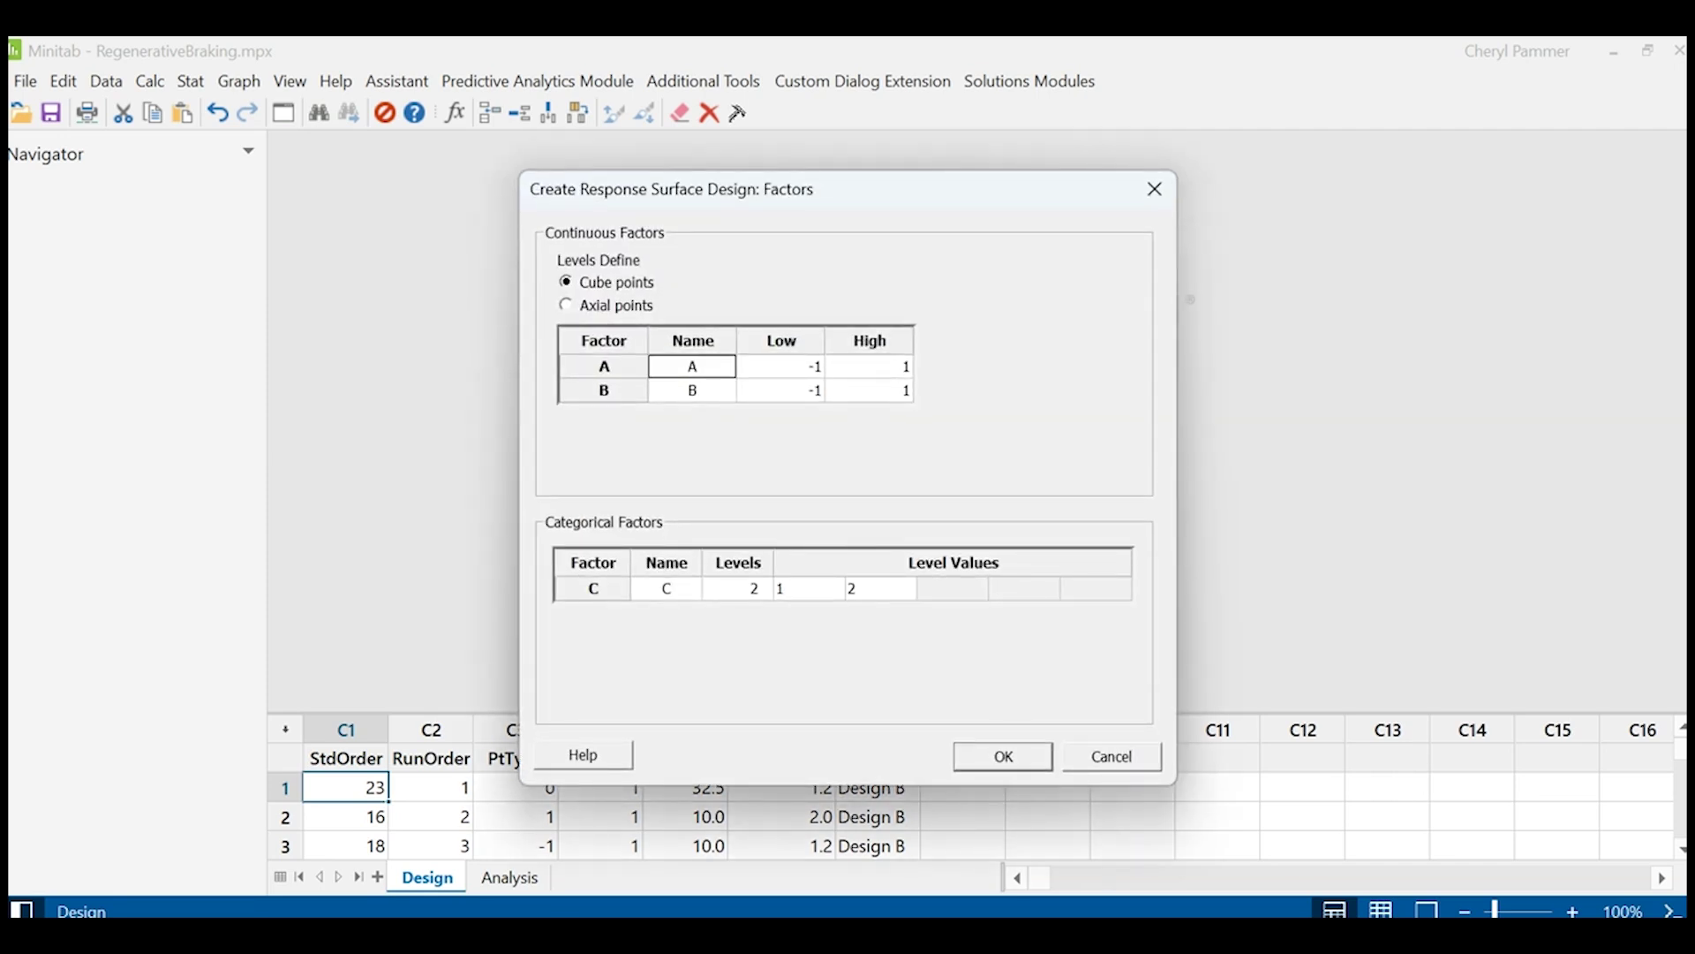
type("Speed")
left_click(693, 390)
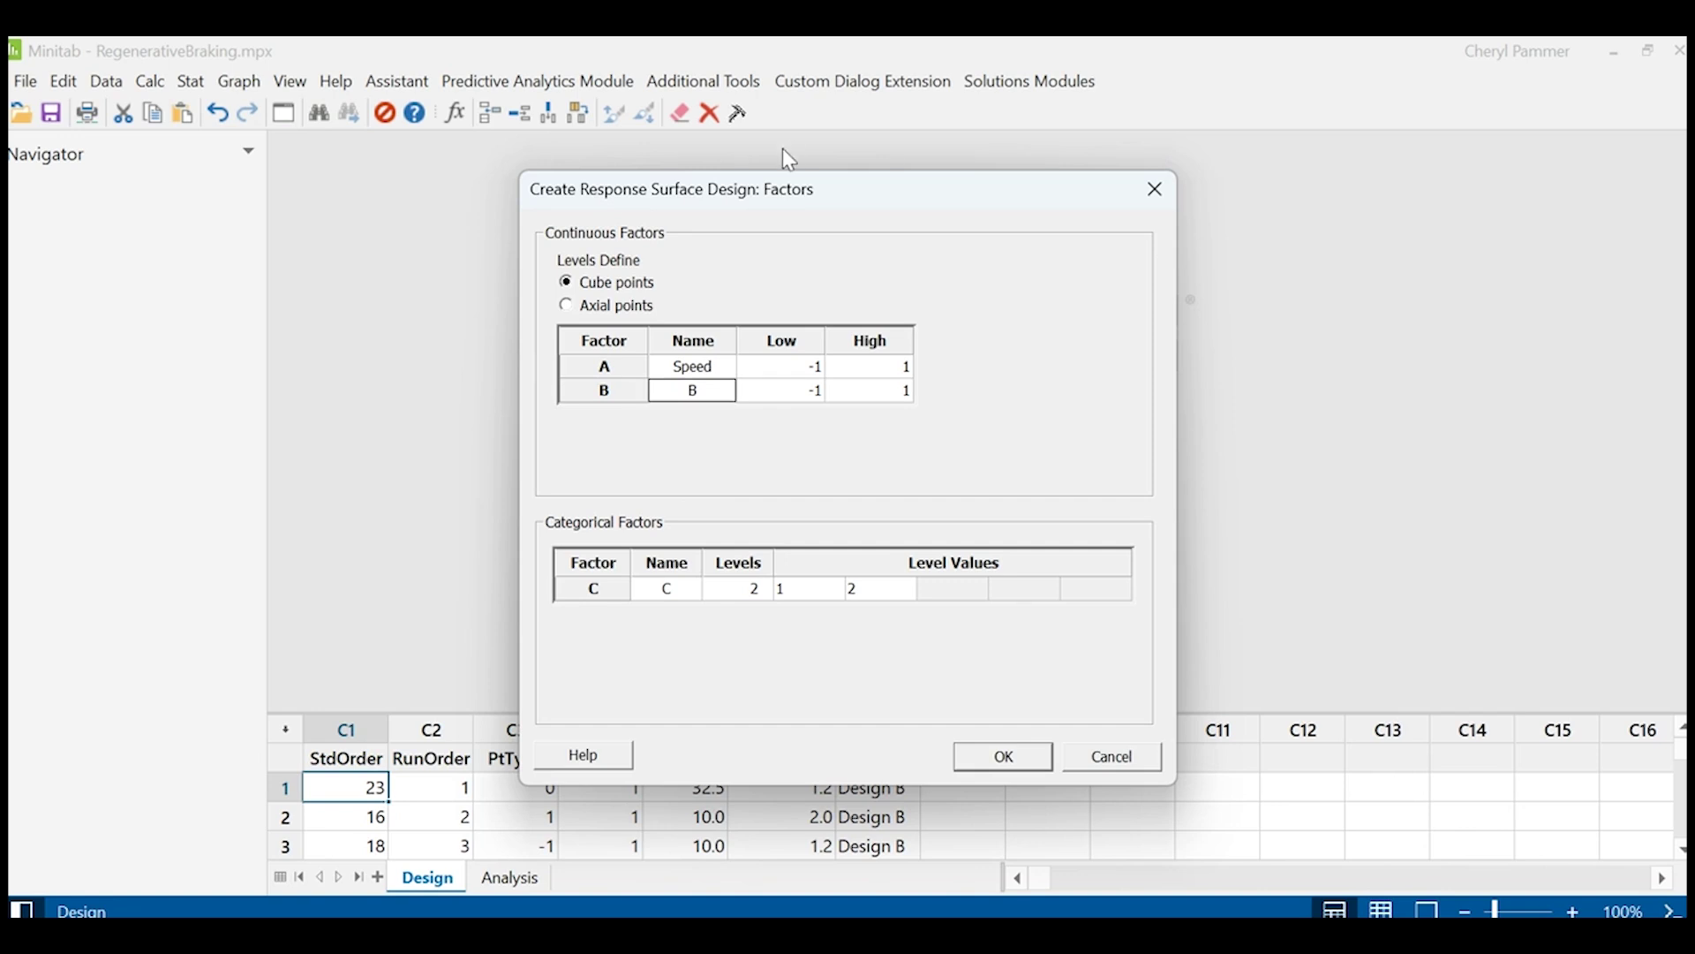
key("Tab")
type("Design")
key("Return")
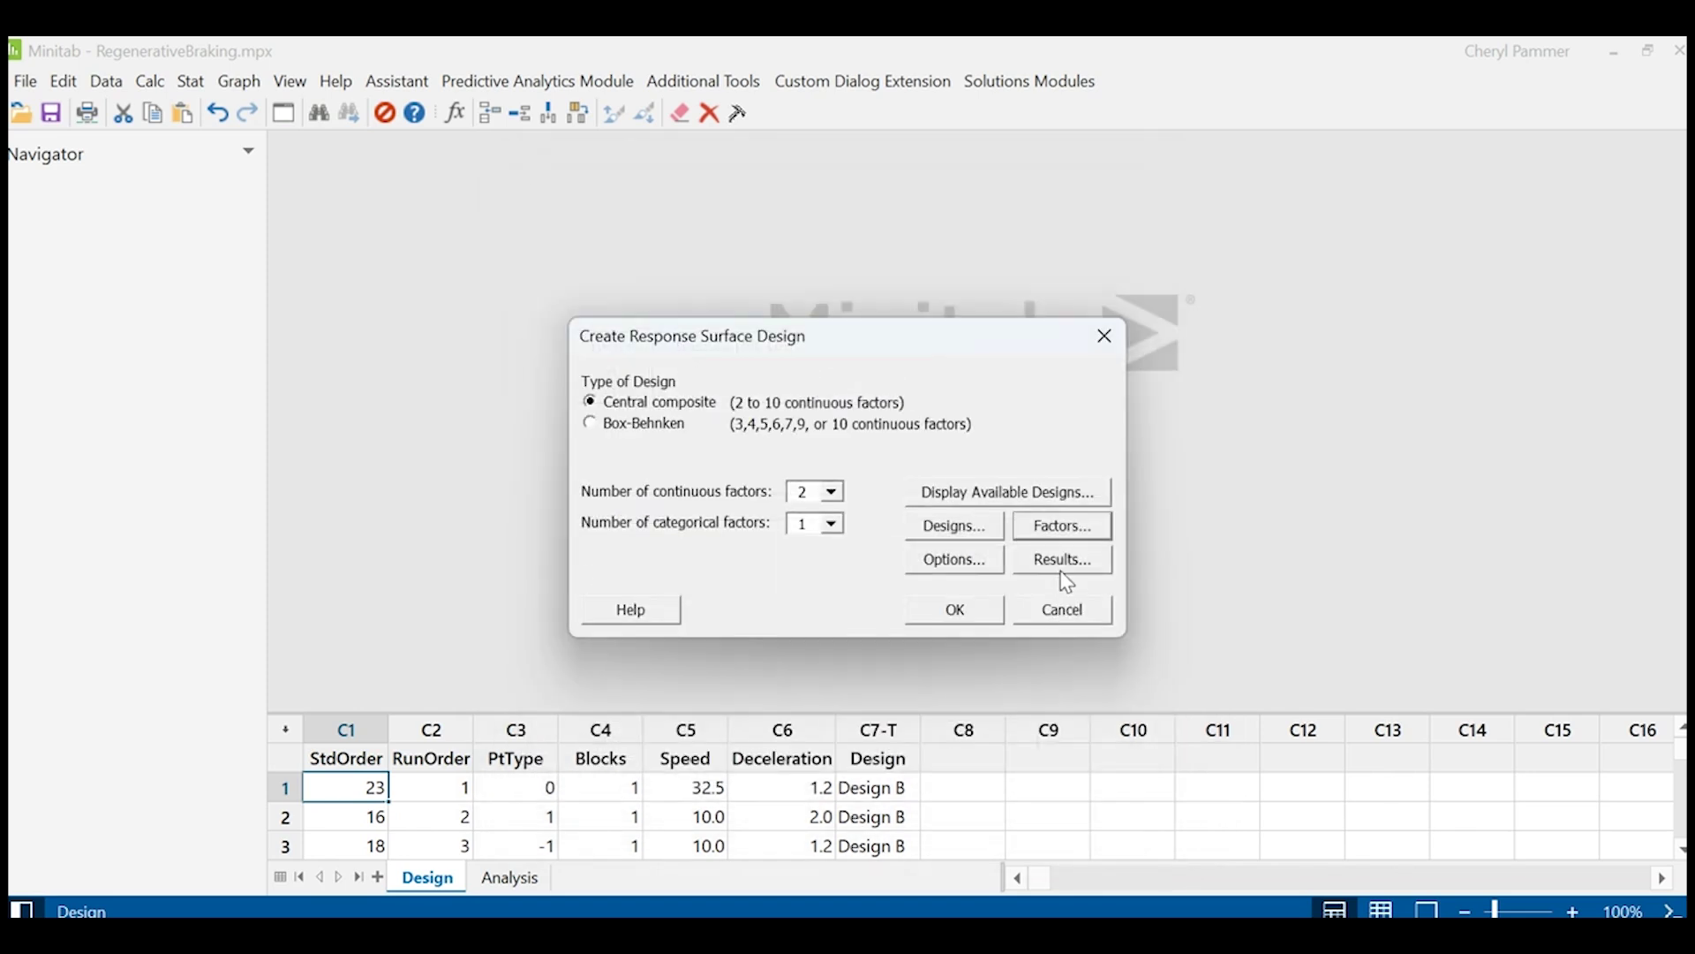
left_click(958, 611)
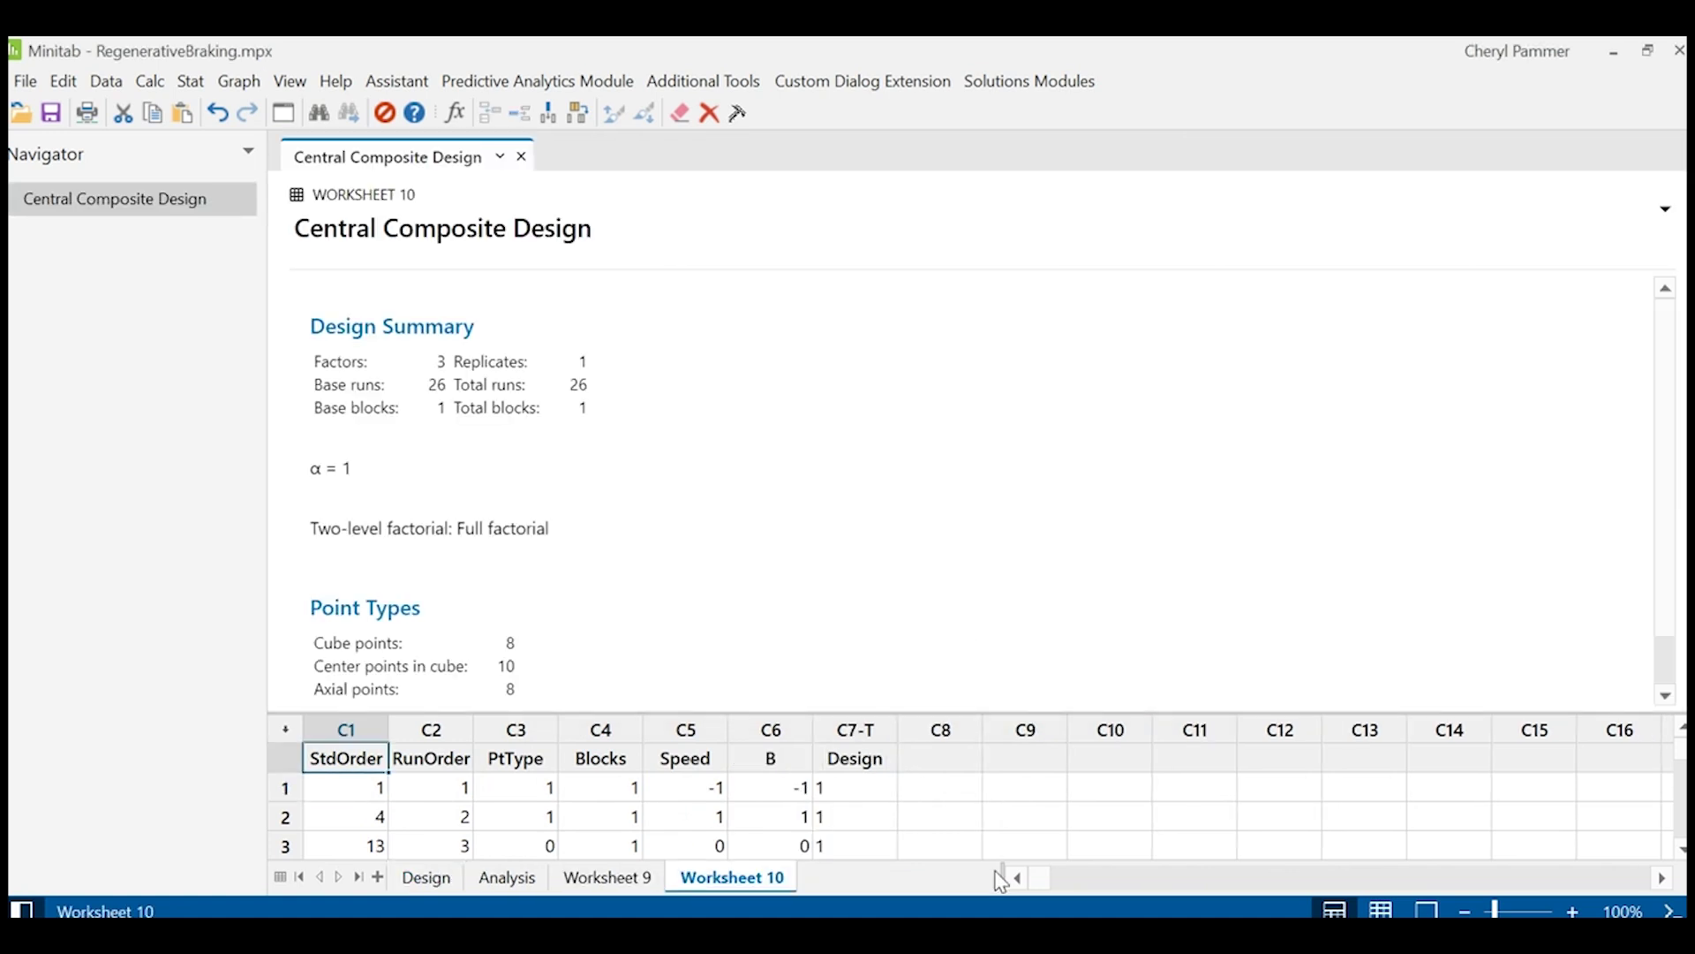
left_click(427, 877)
left_click(1380, 910)
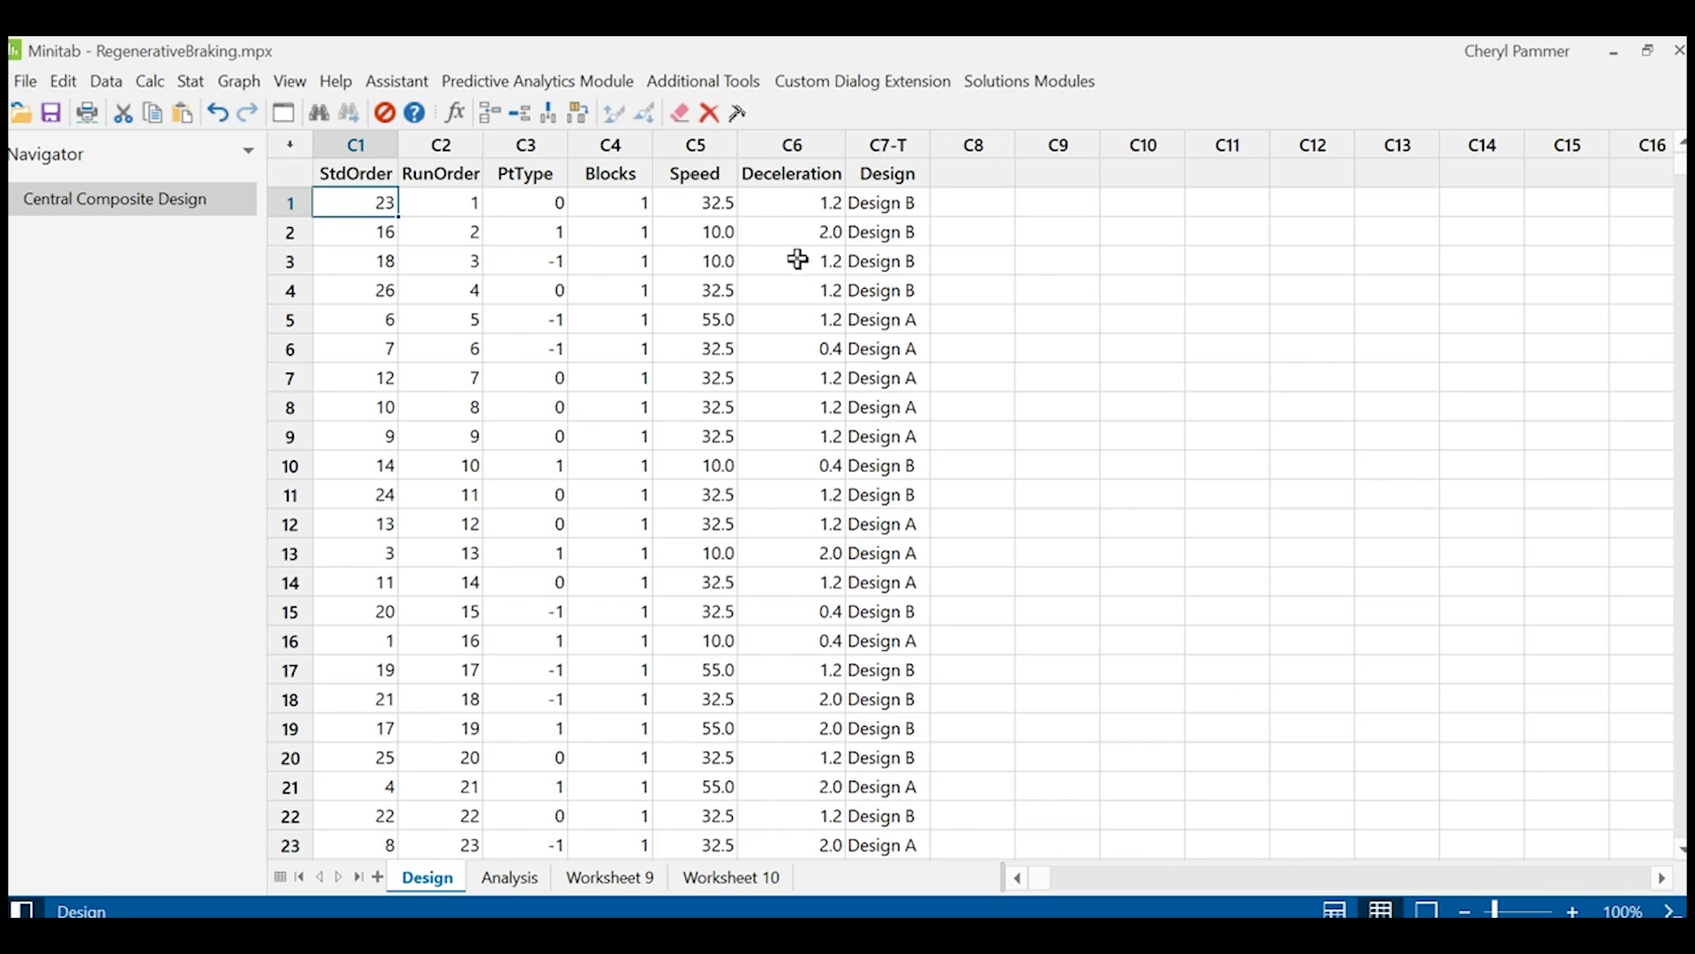
left_click(894, 260)
scroll(1093, 374, "up", 3)
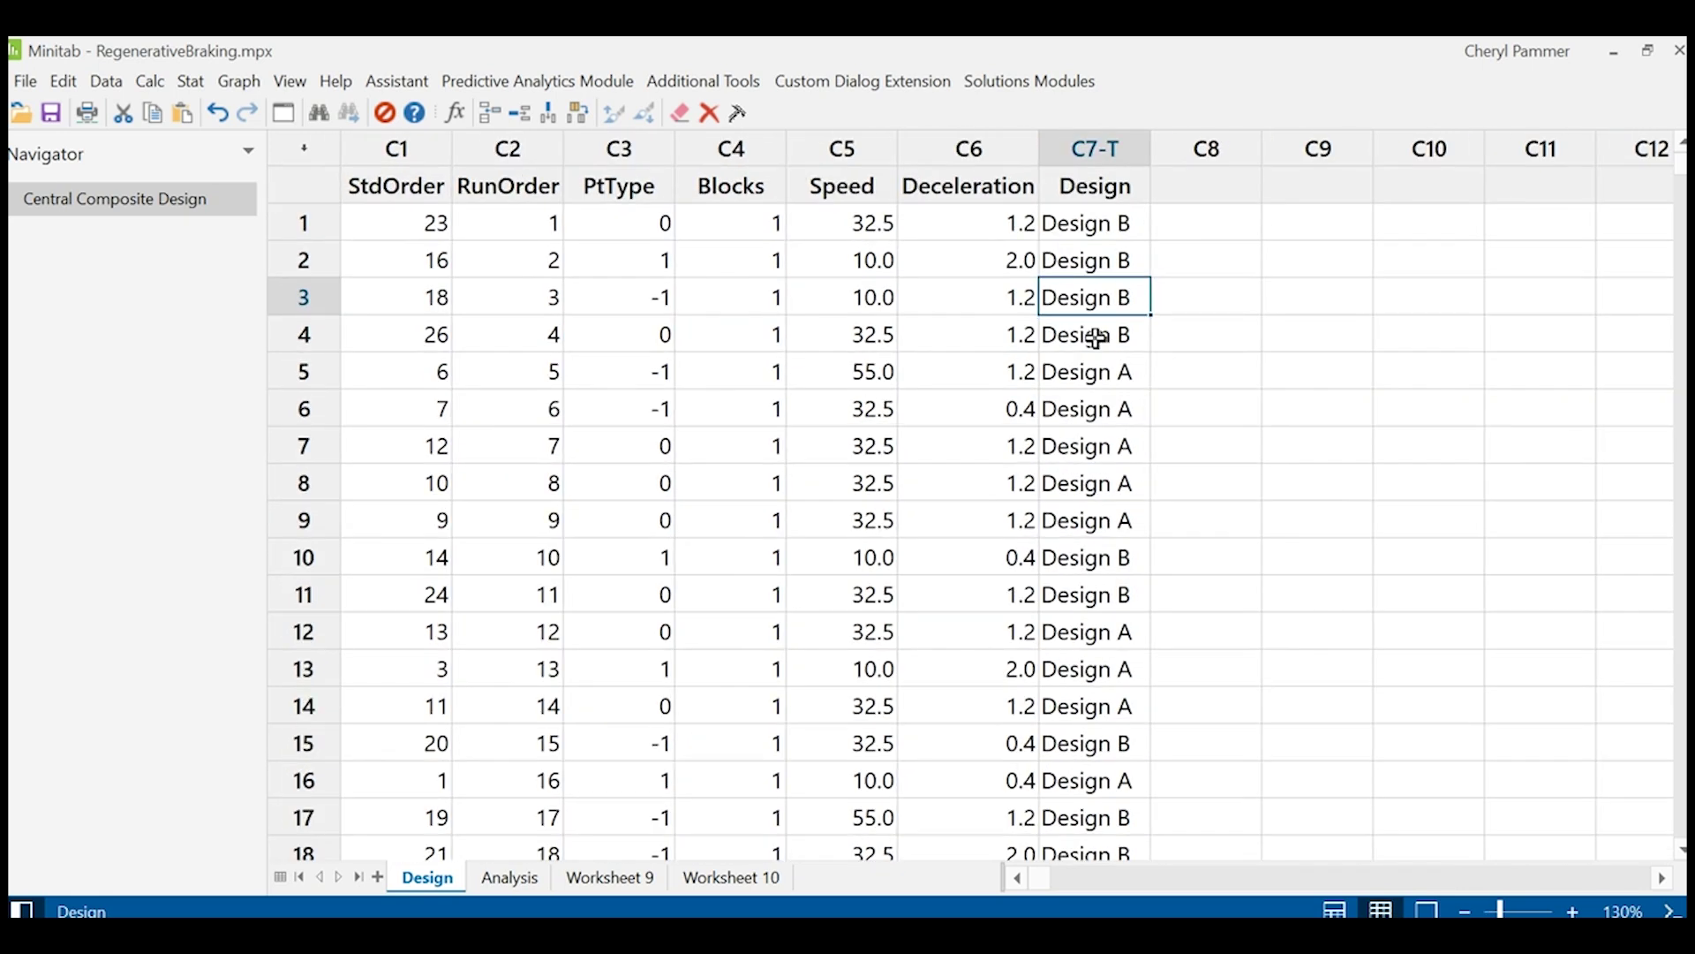
scroll(1098, 529, "down", 1)
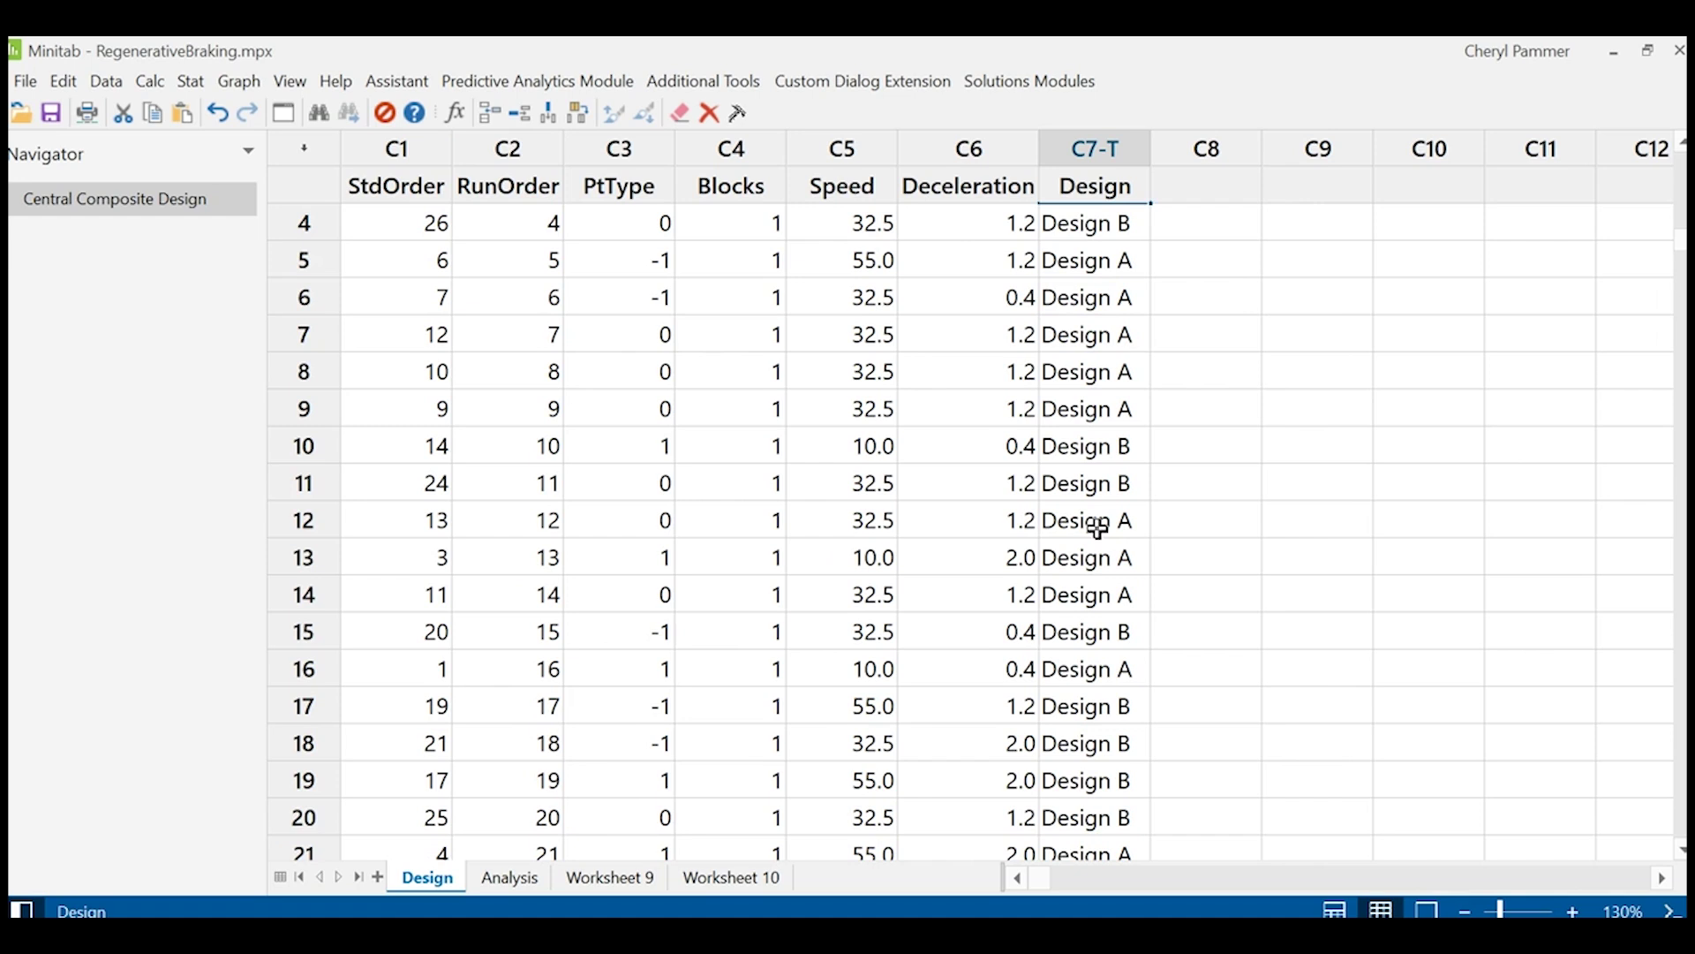
scroll(1105, 470, "up", 1)
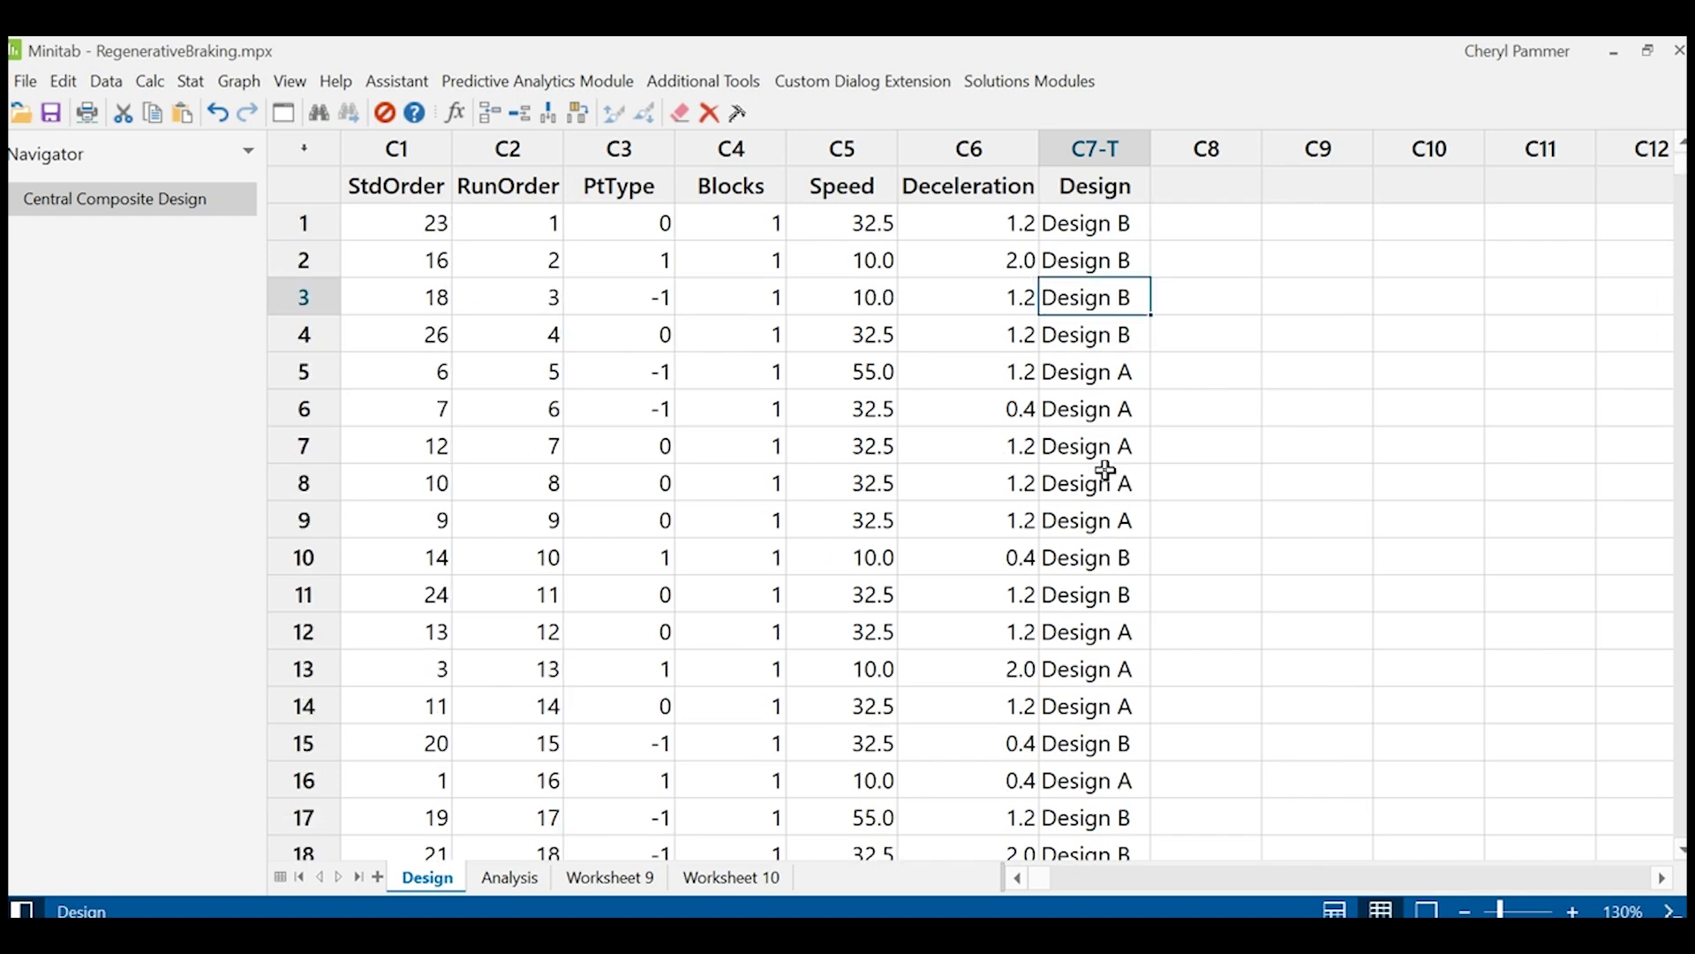
scroll(1104, 469, "down", 4)
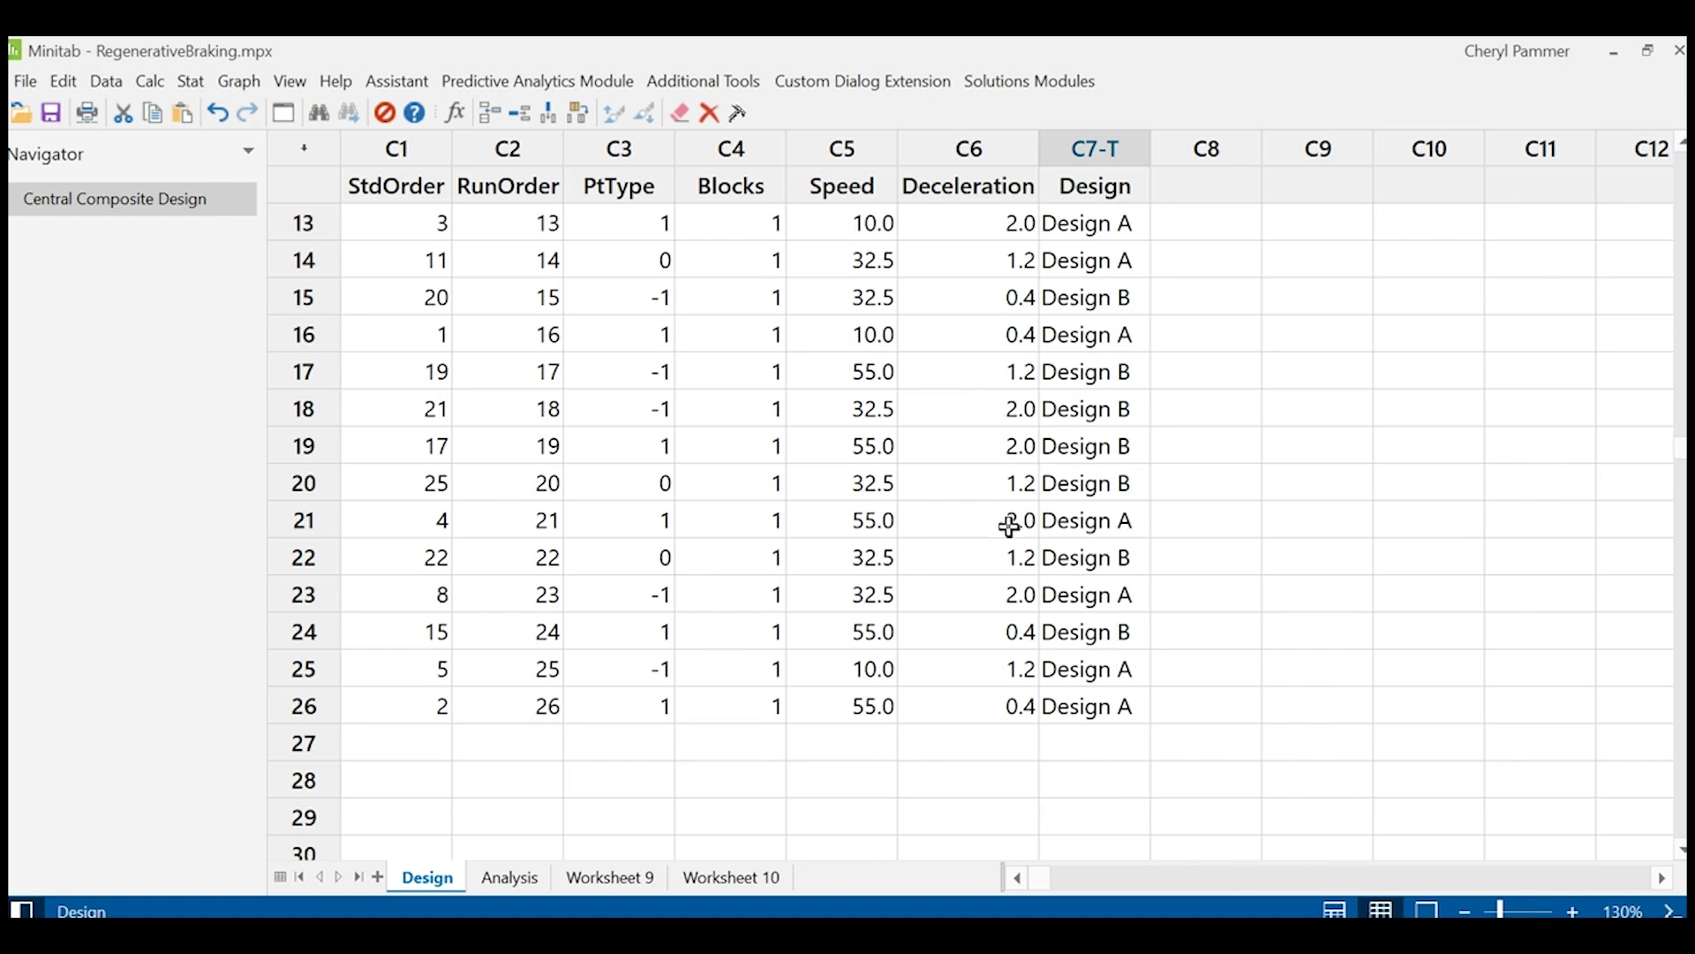
scroll(1004, 531, "up", 4)
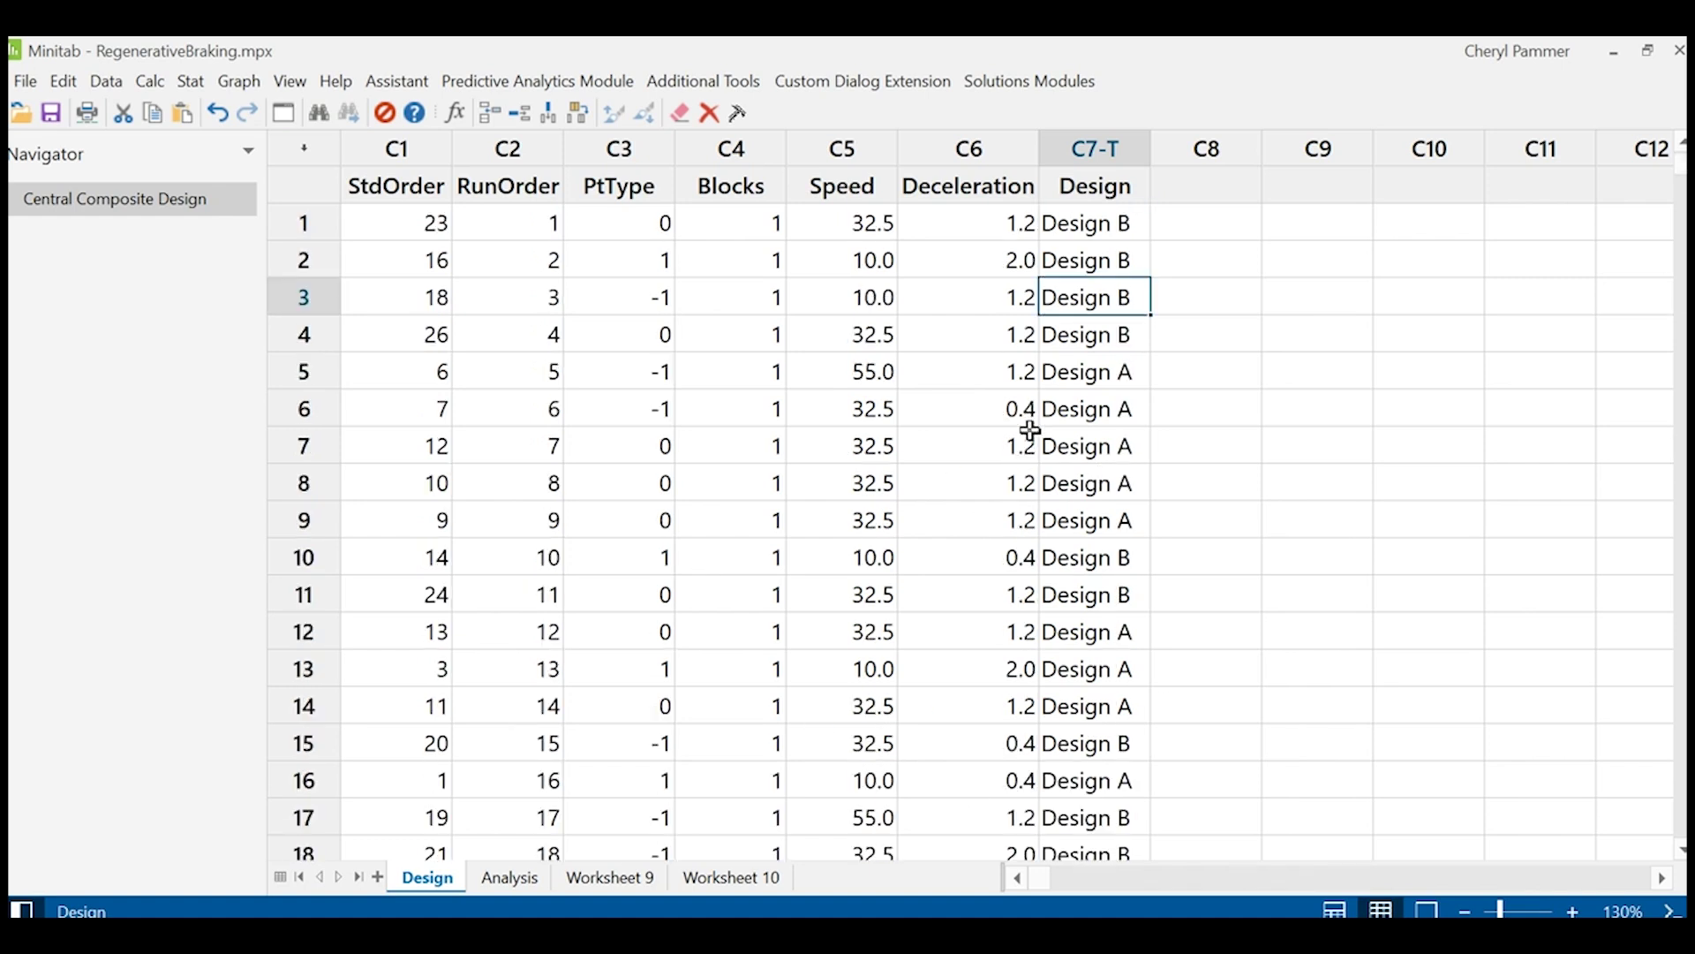
left_click(1174, 218)
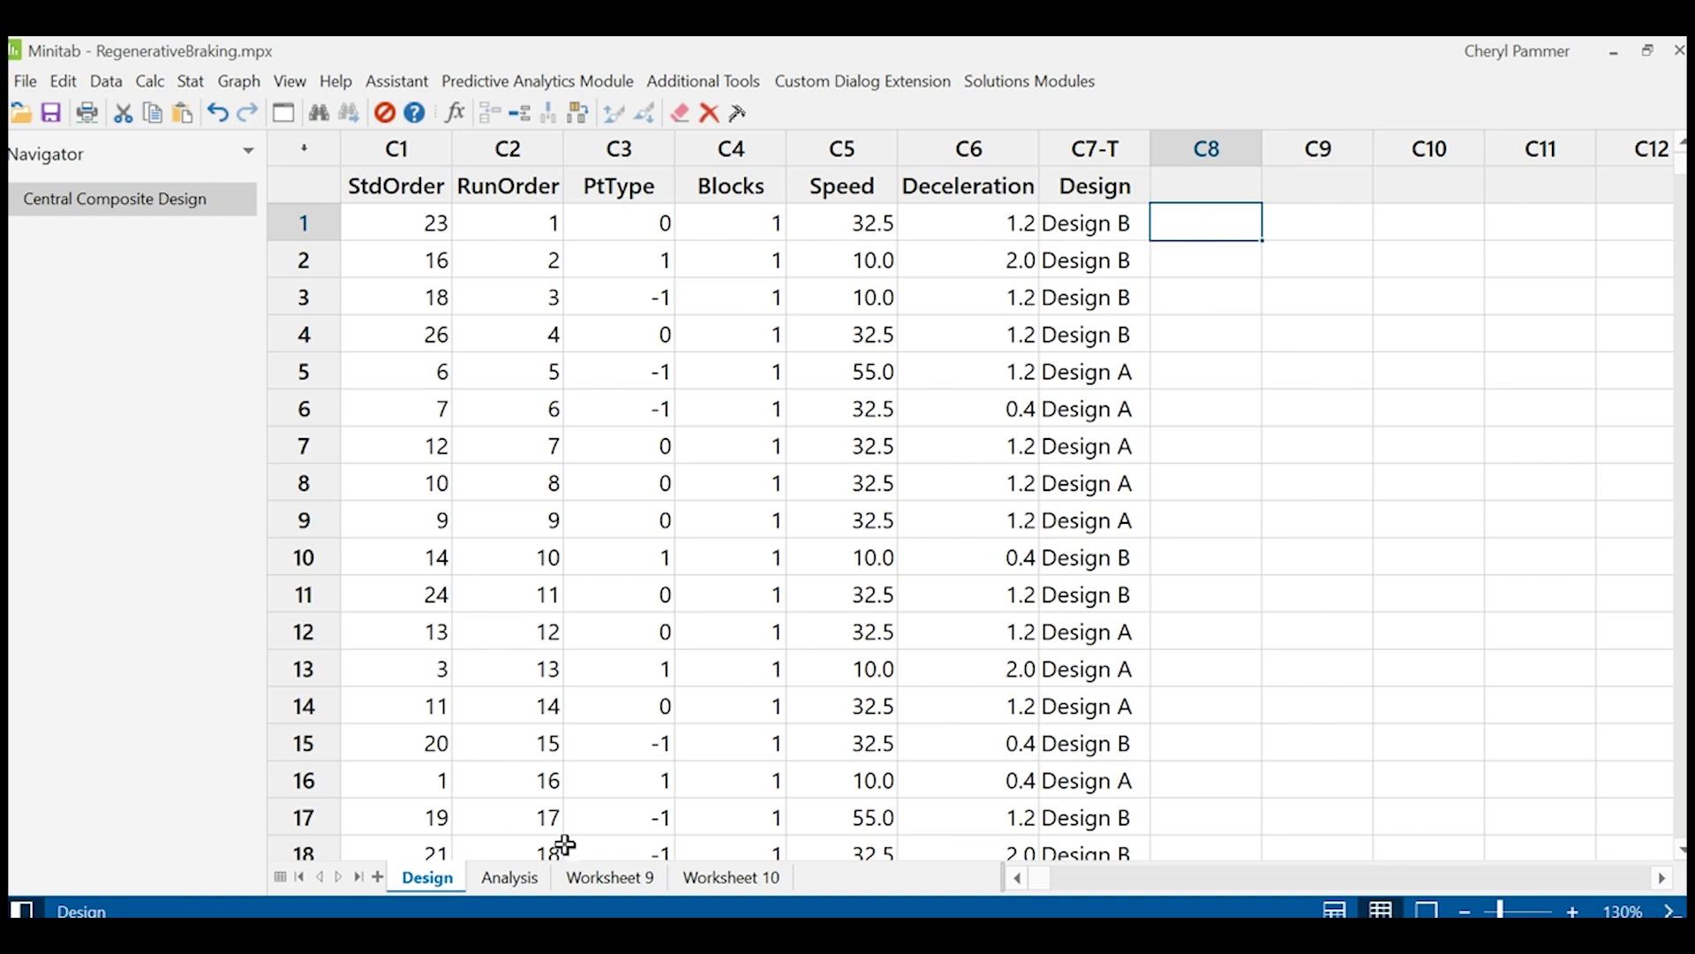
left_click(521, 880)
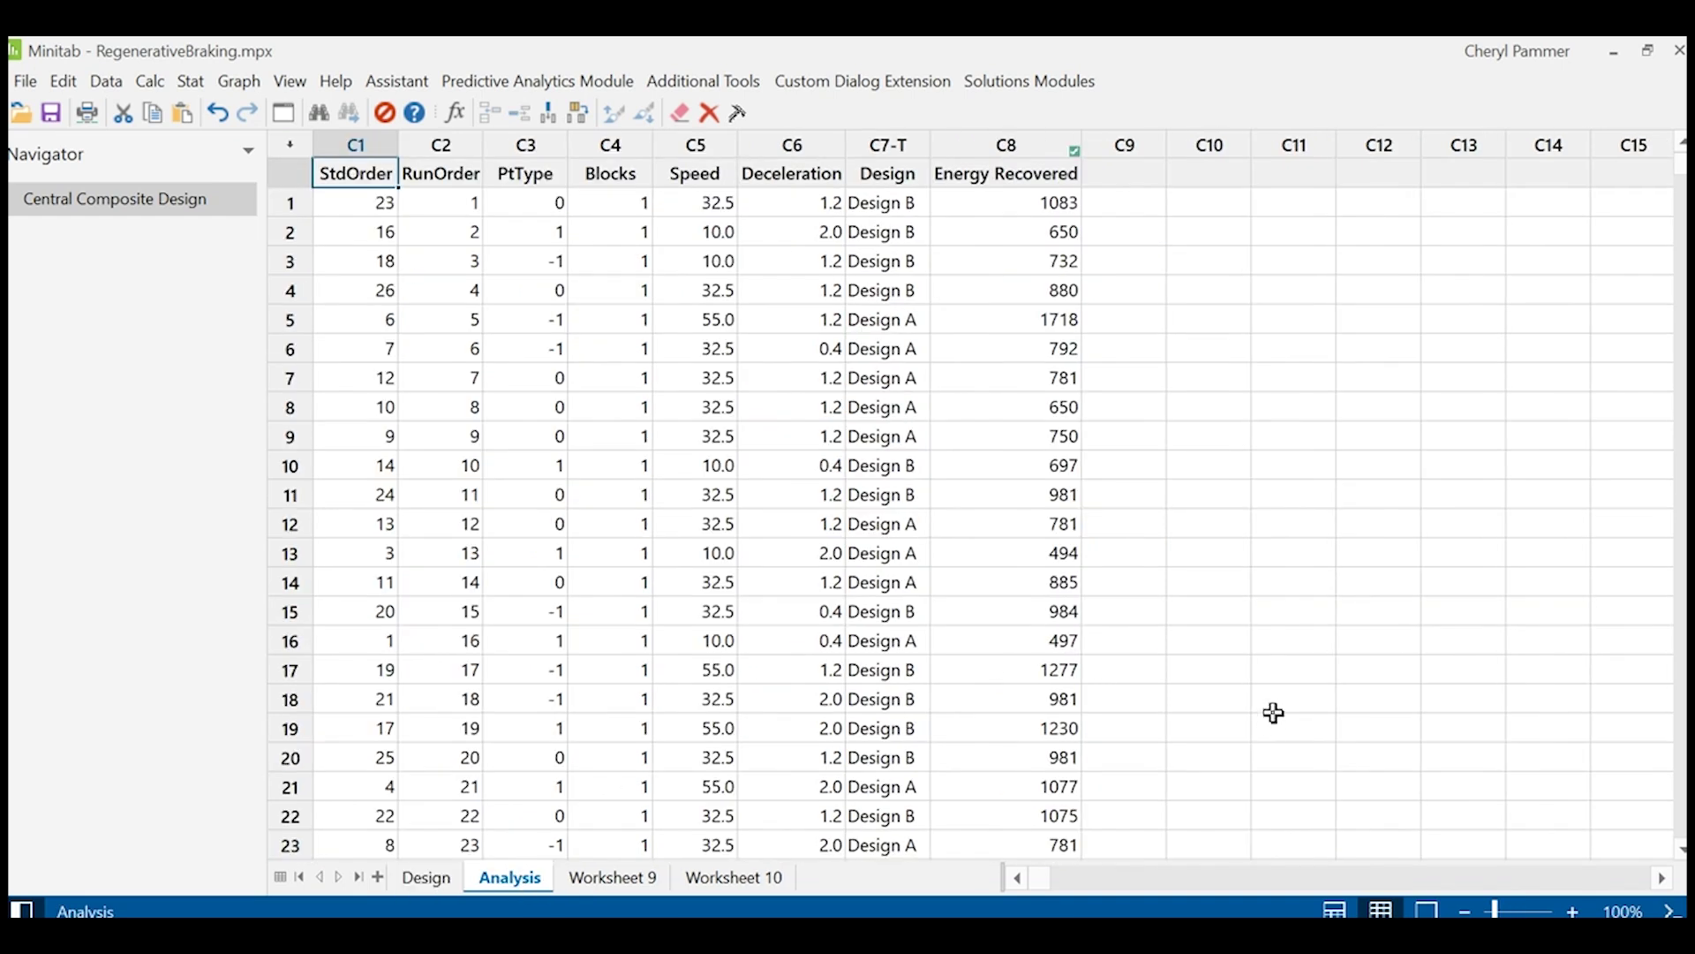
Open Analyze Response Surface Design with C8 Energy Recovered as the response
left_click(184, 84)
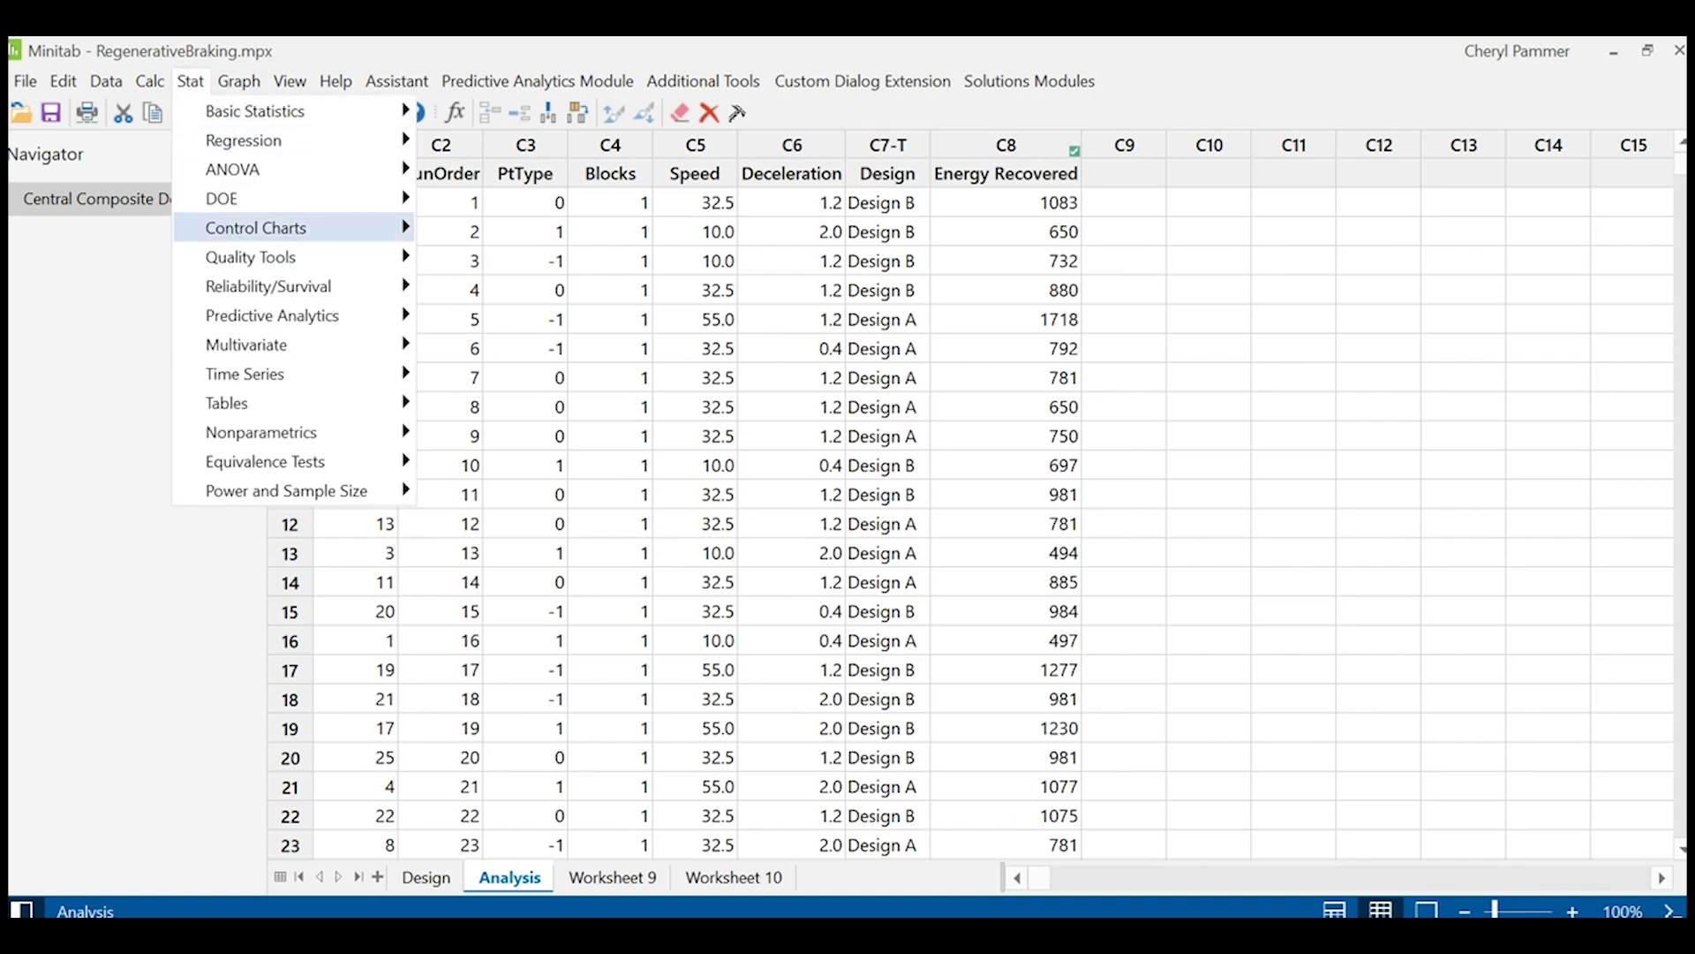
mouse_move(264, 199)
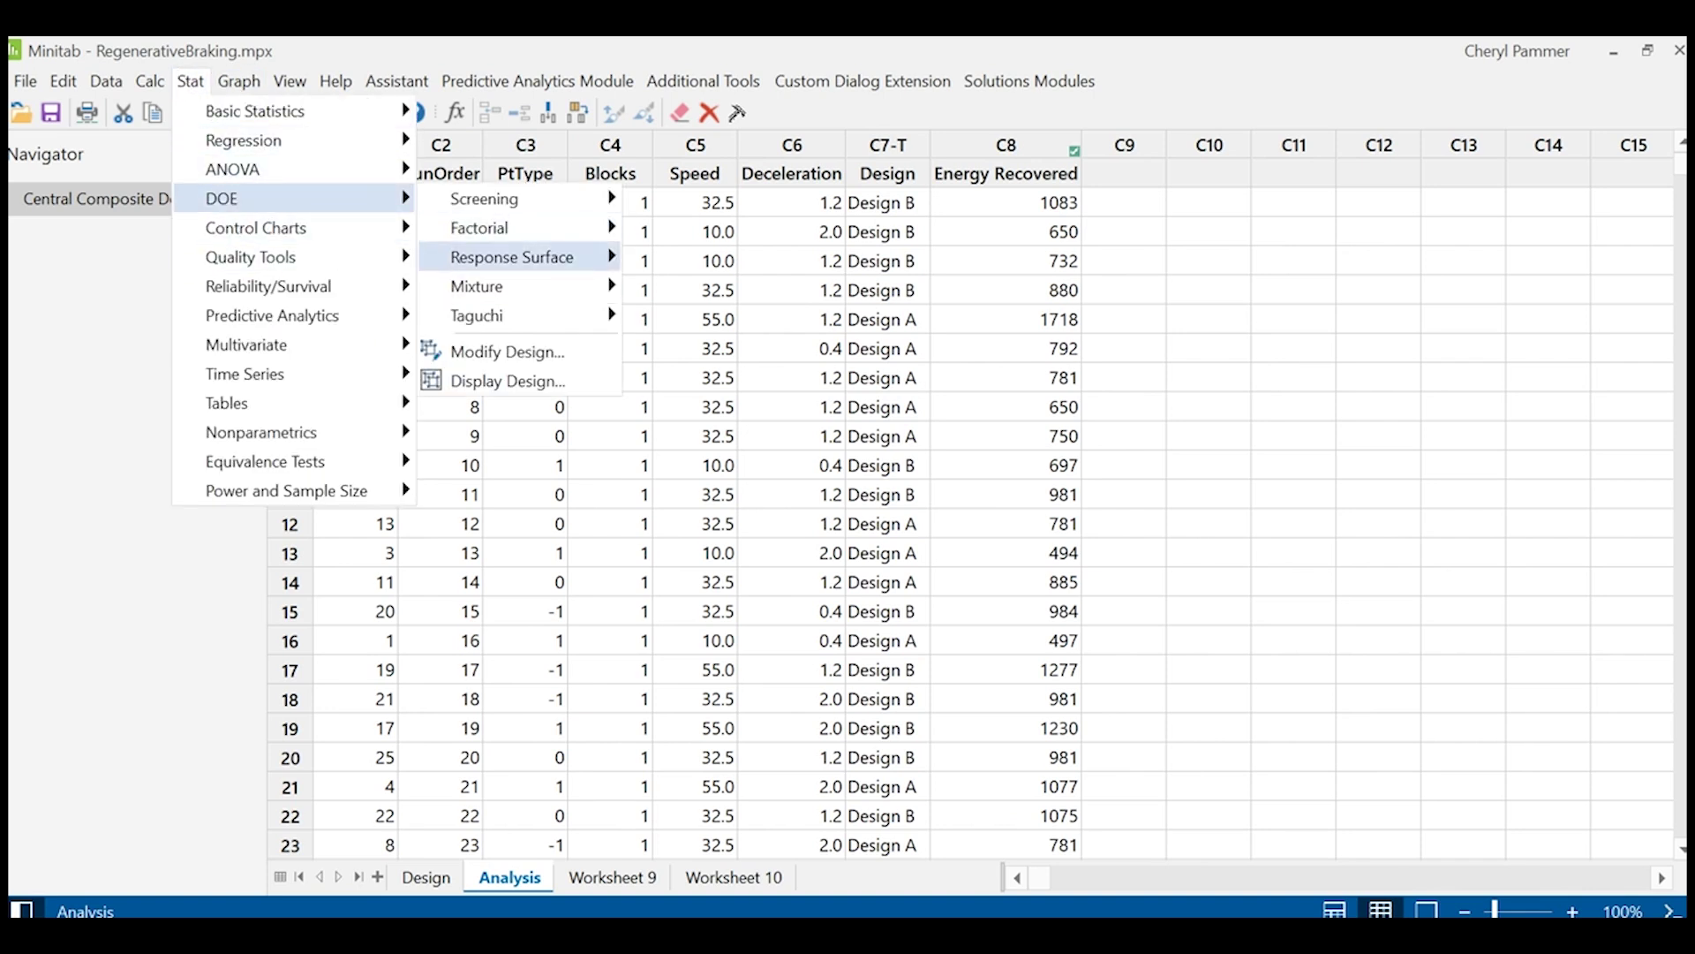
mouse_move(512, 257)
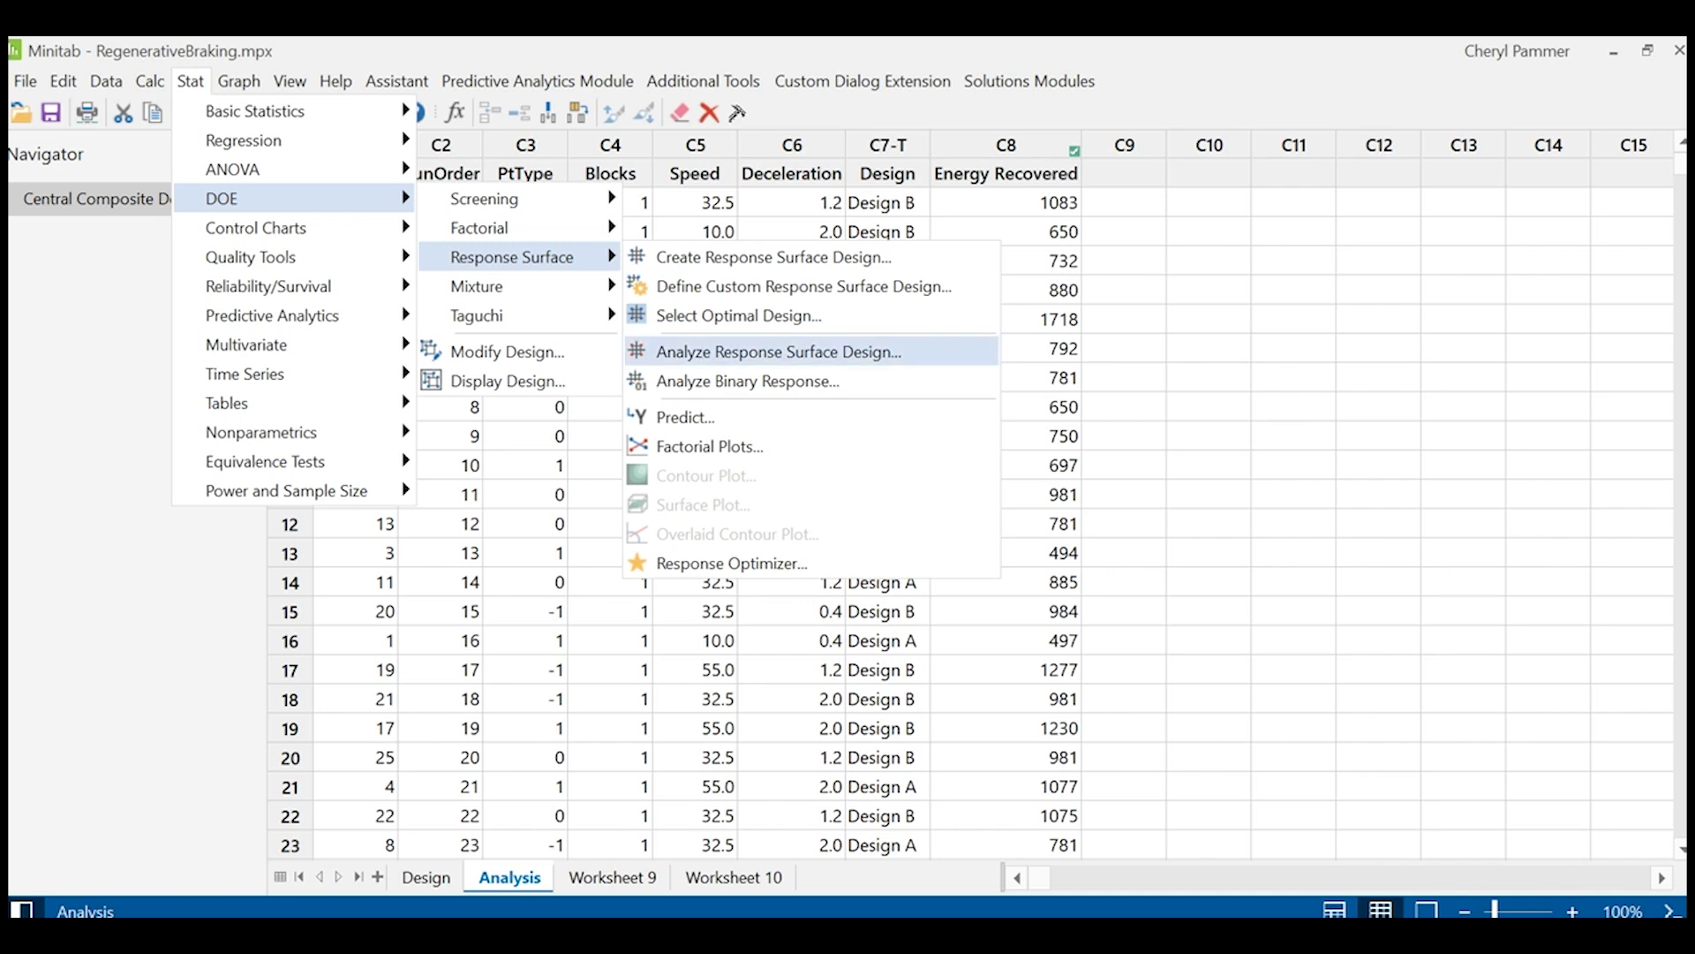
left_click(777, 352)
double_click(614, 332)
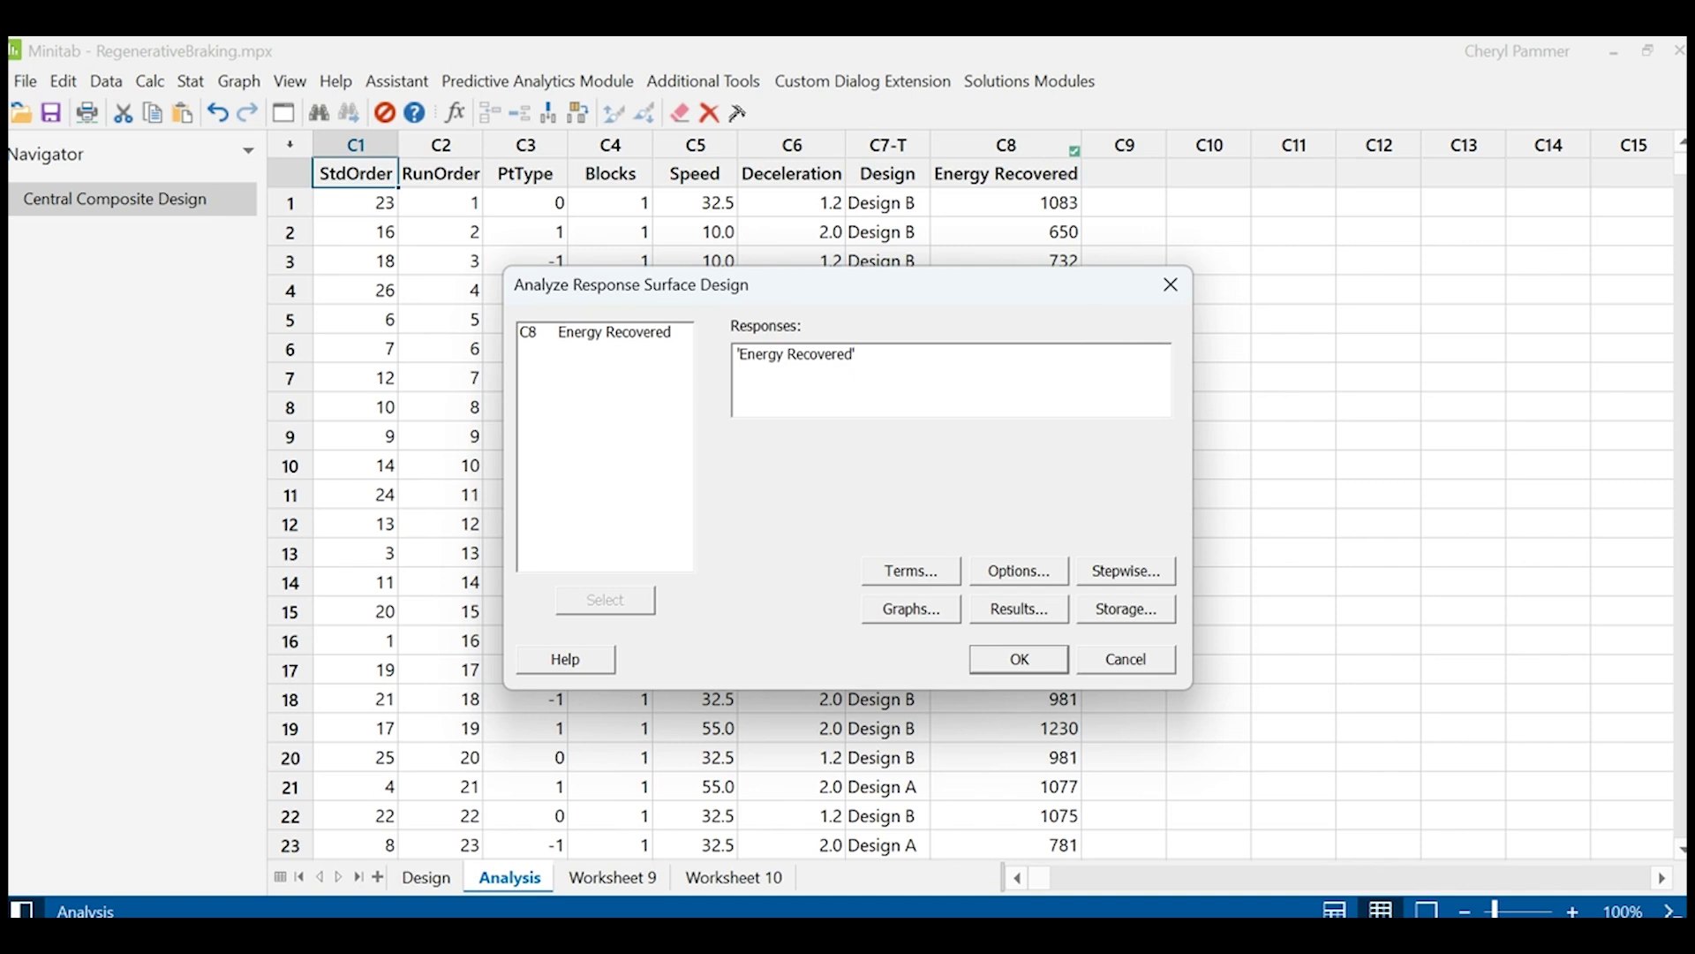
Keep full quadratic terms, use Forward information criteria stepwise selection, and run the analysis
left_click(910, 570)
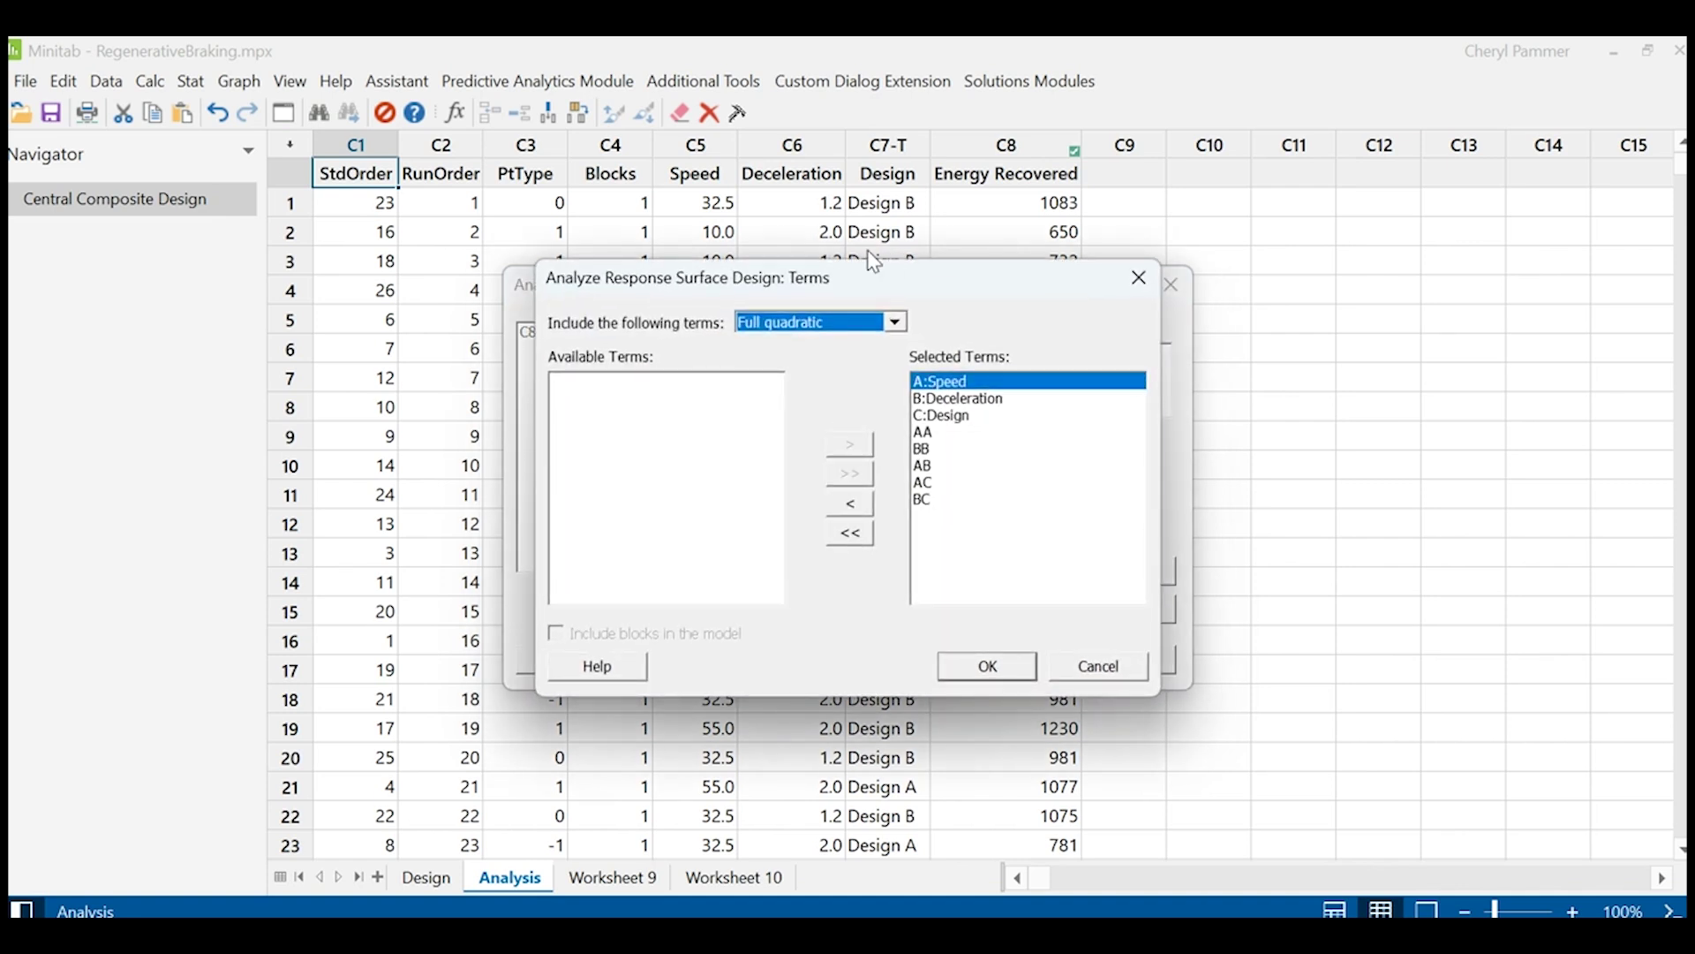
left_click(979, 666)
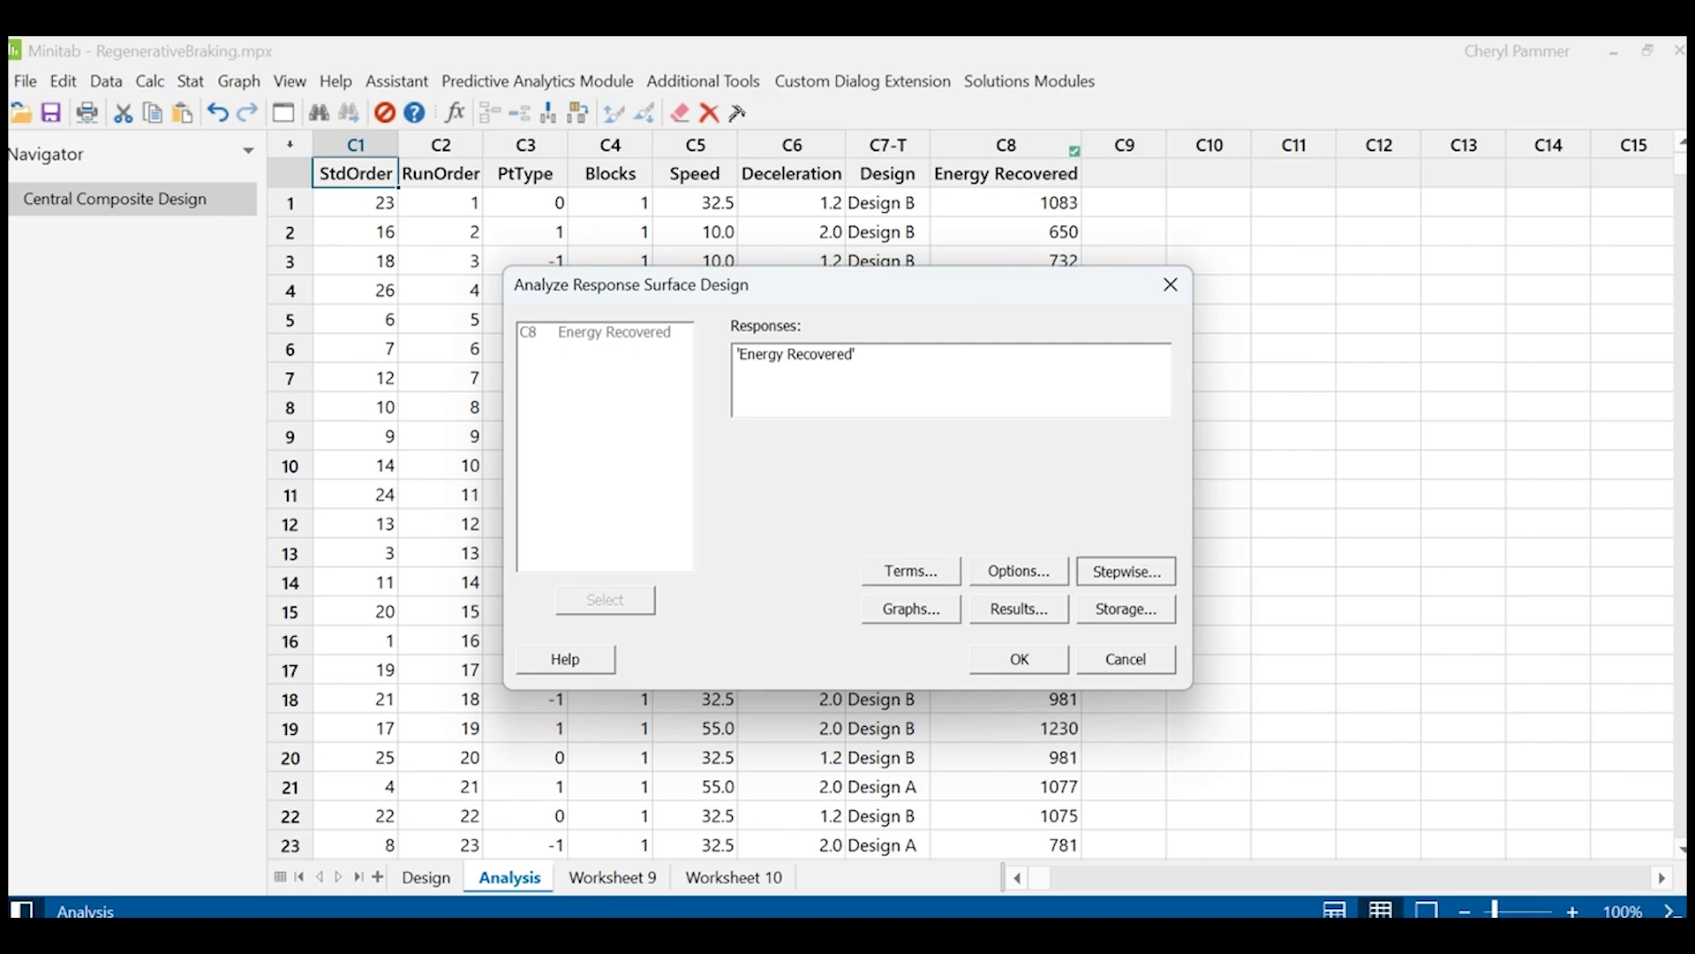
left_click(1125, 571)
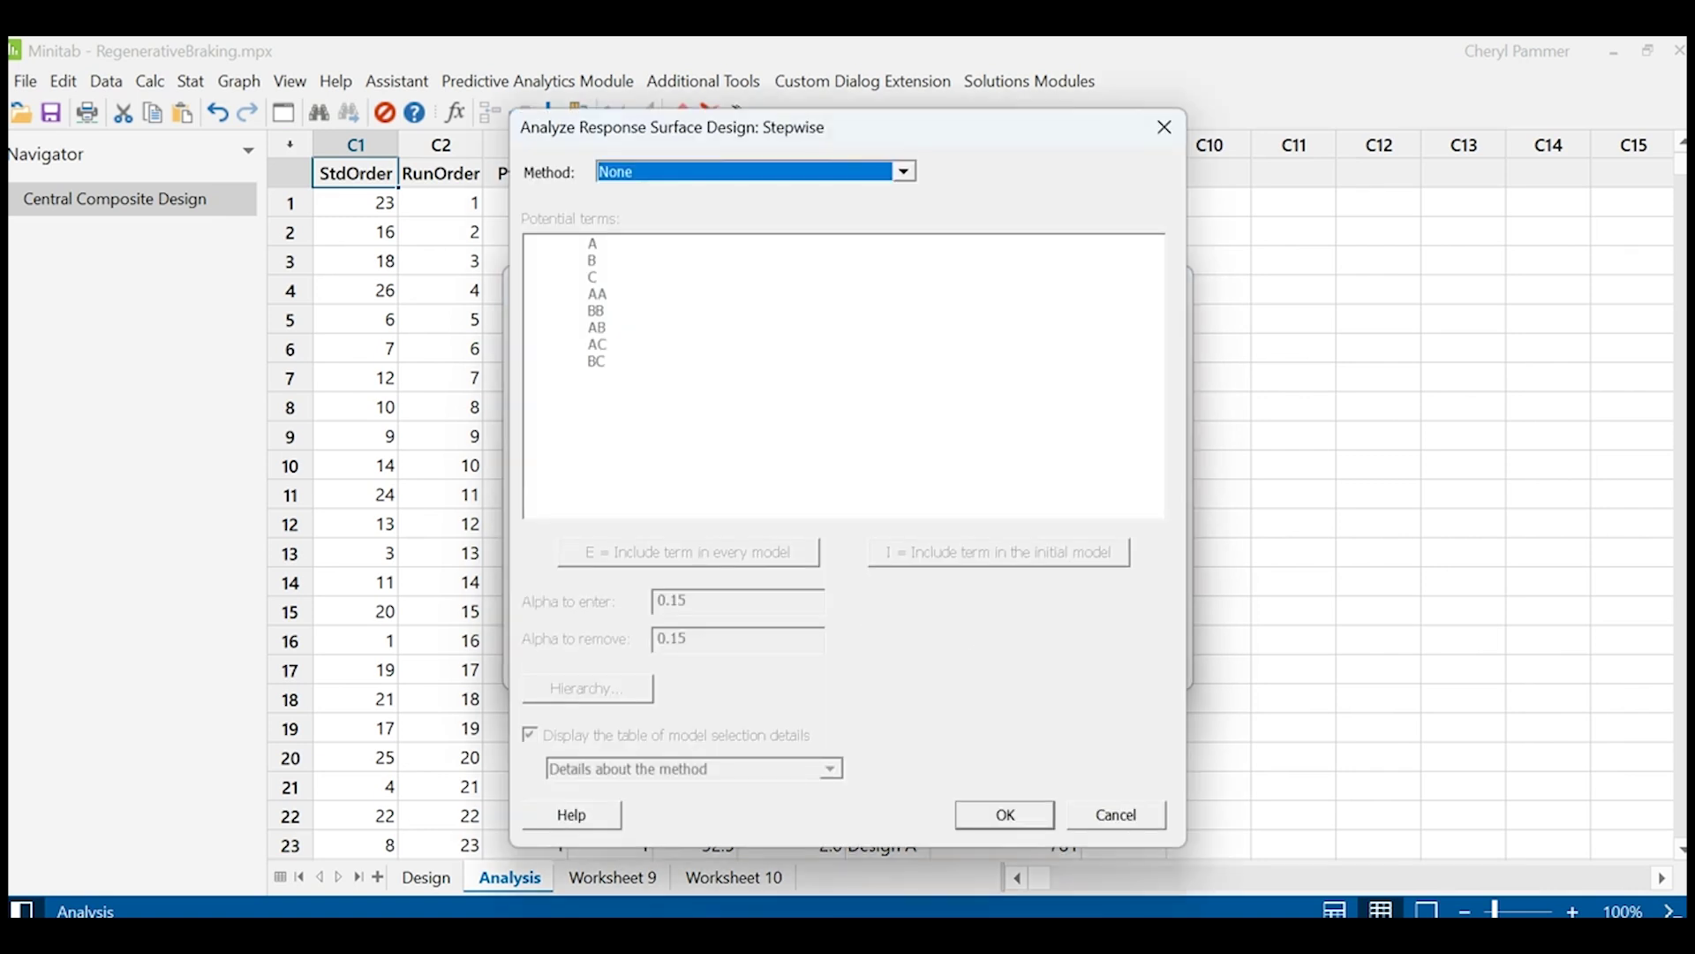
key("Down")
key("Down")
key("Down")
key("Down")
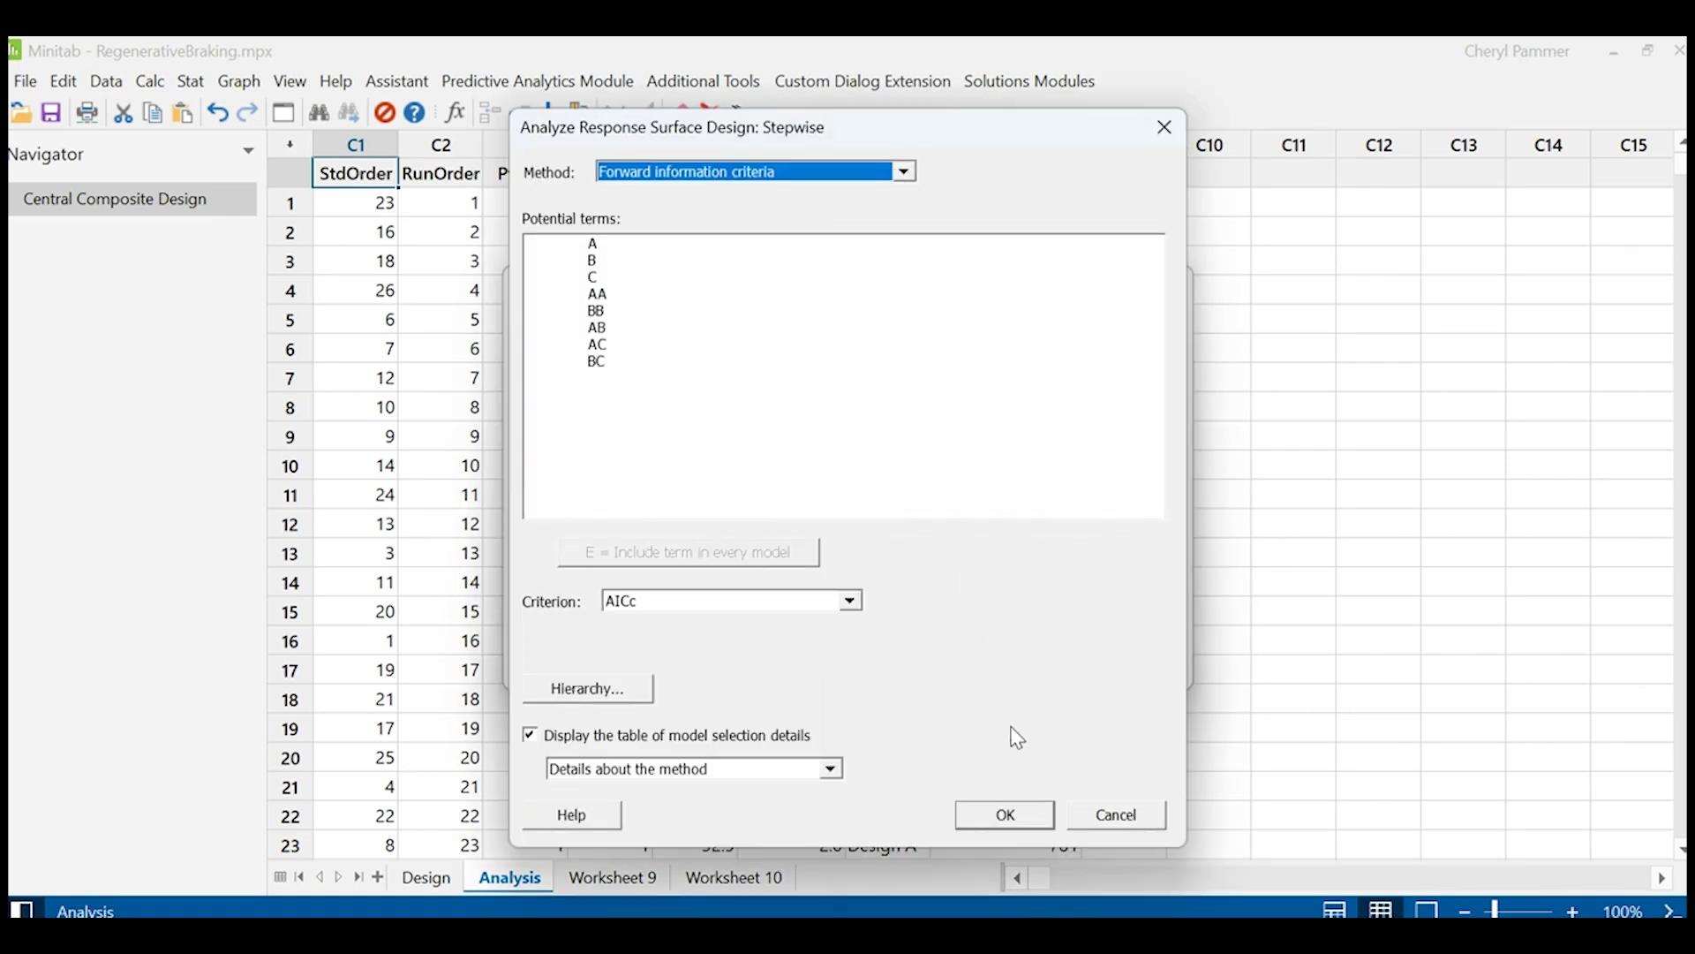
left_click(1029, 818)
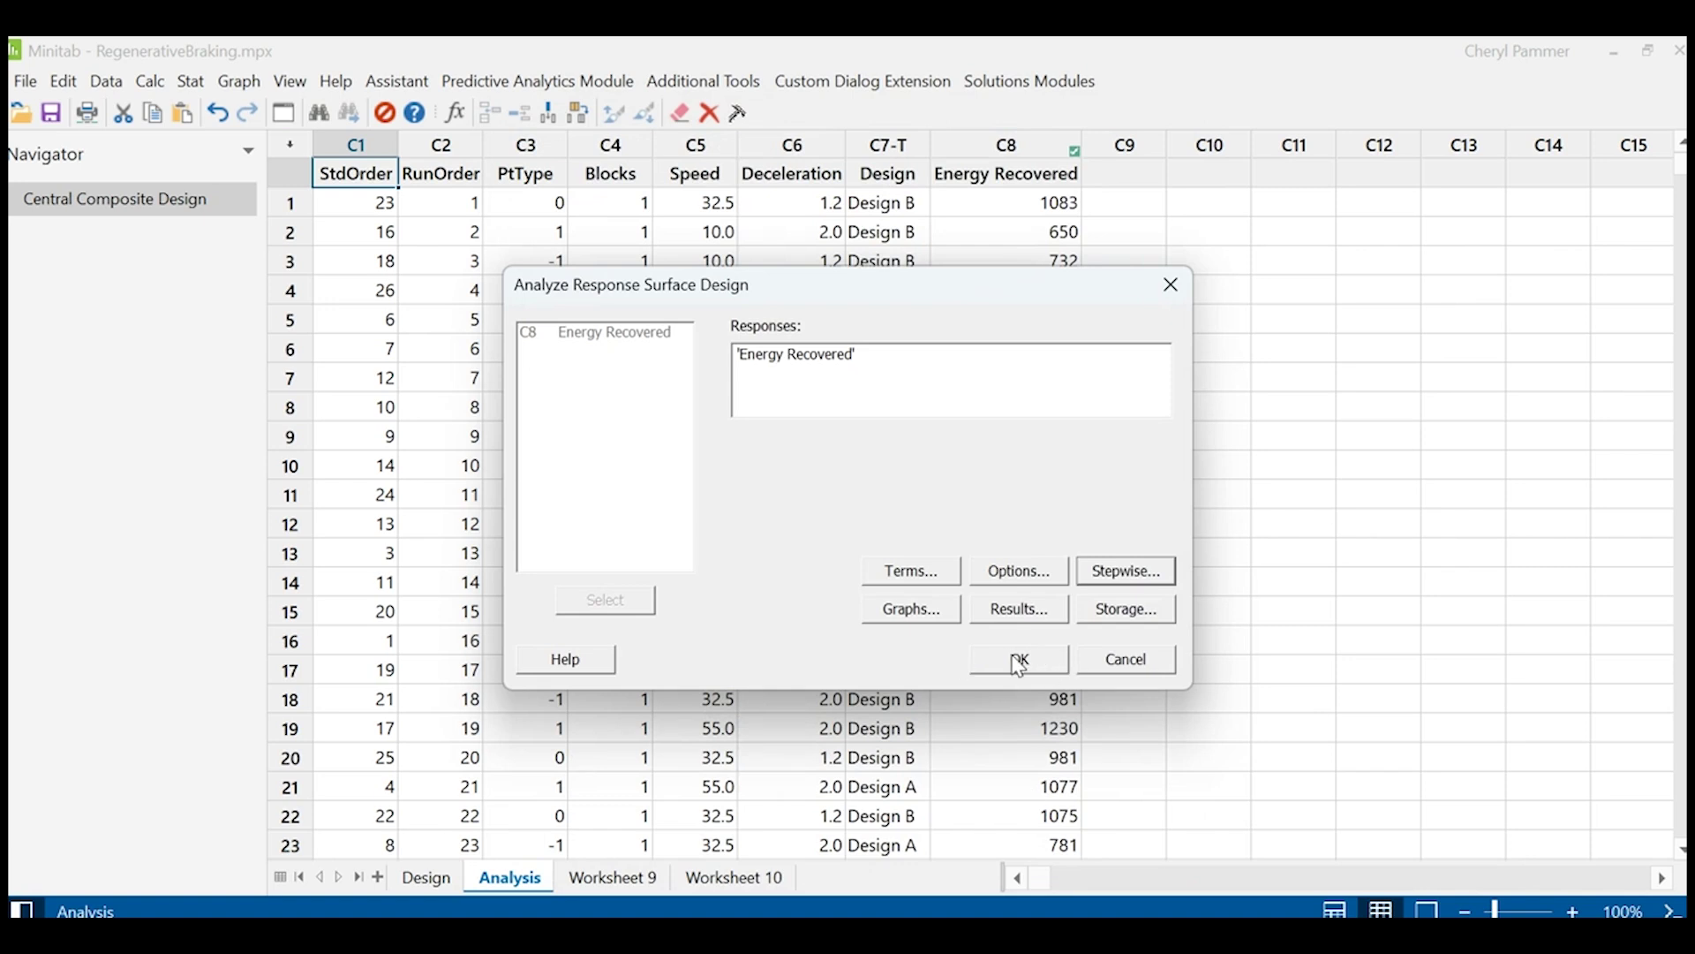
left_click(1018, 659)
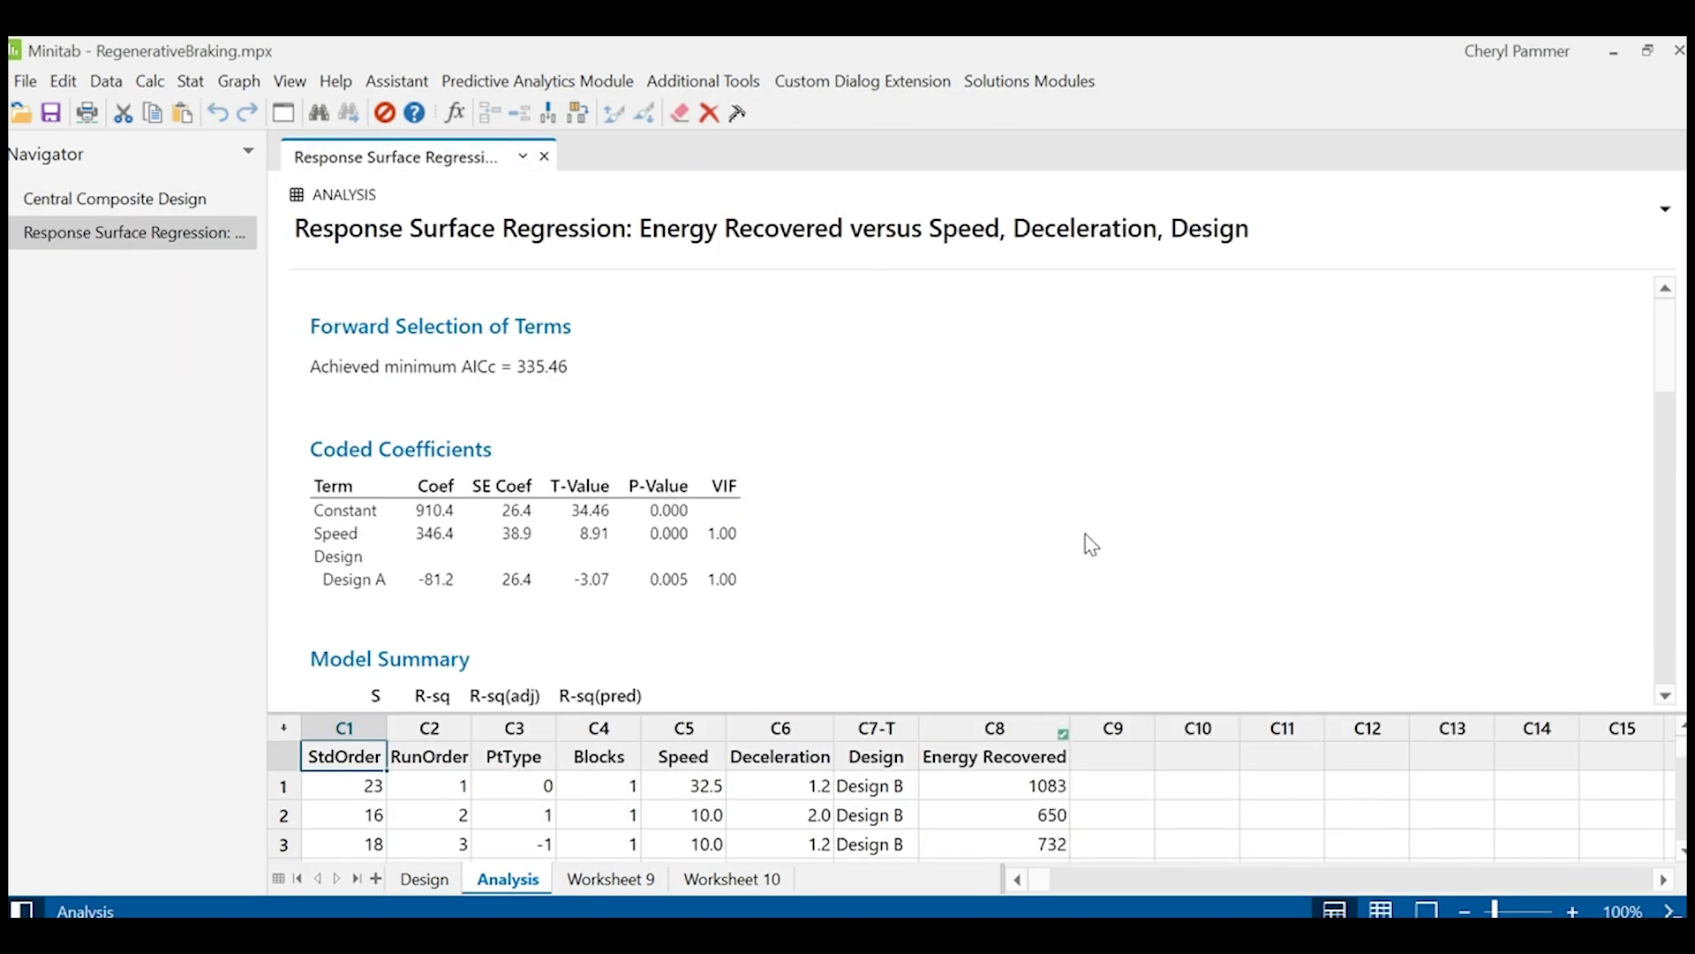
Scroll to the Model Summary showing R-sq 79.43% and R-sq(adj) 77.64%
scroll(1077, 530, "down", 3)
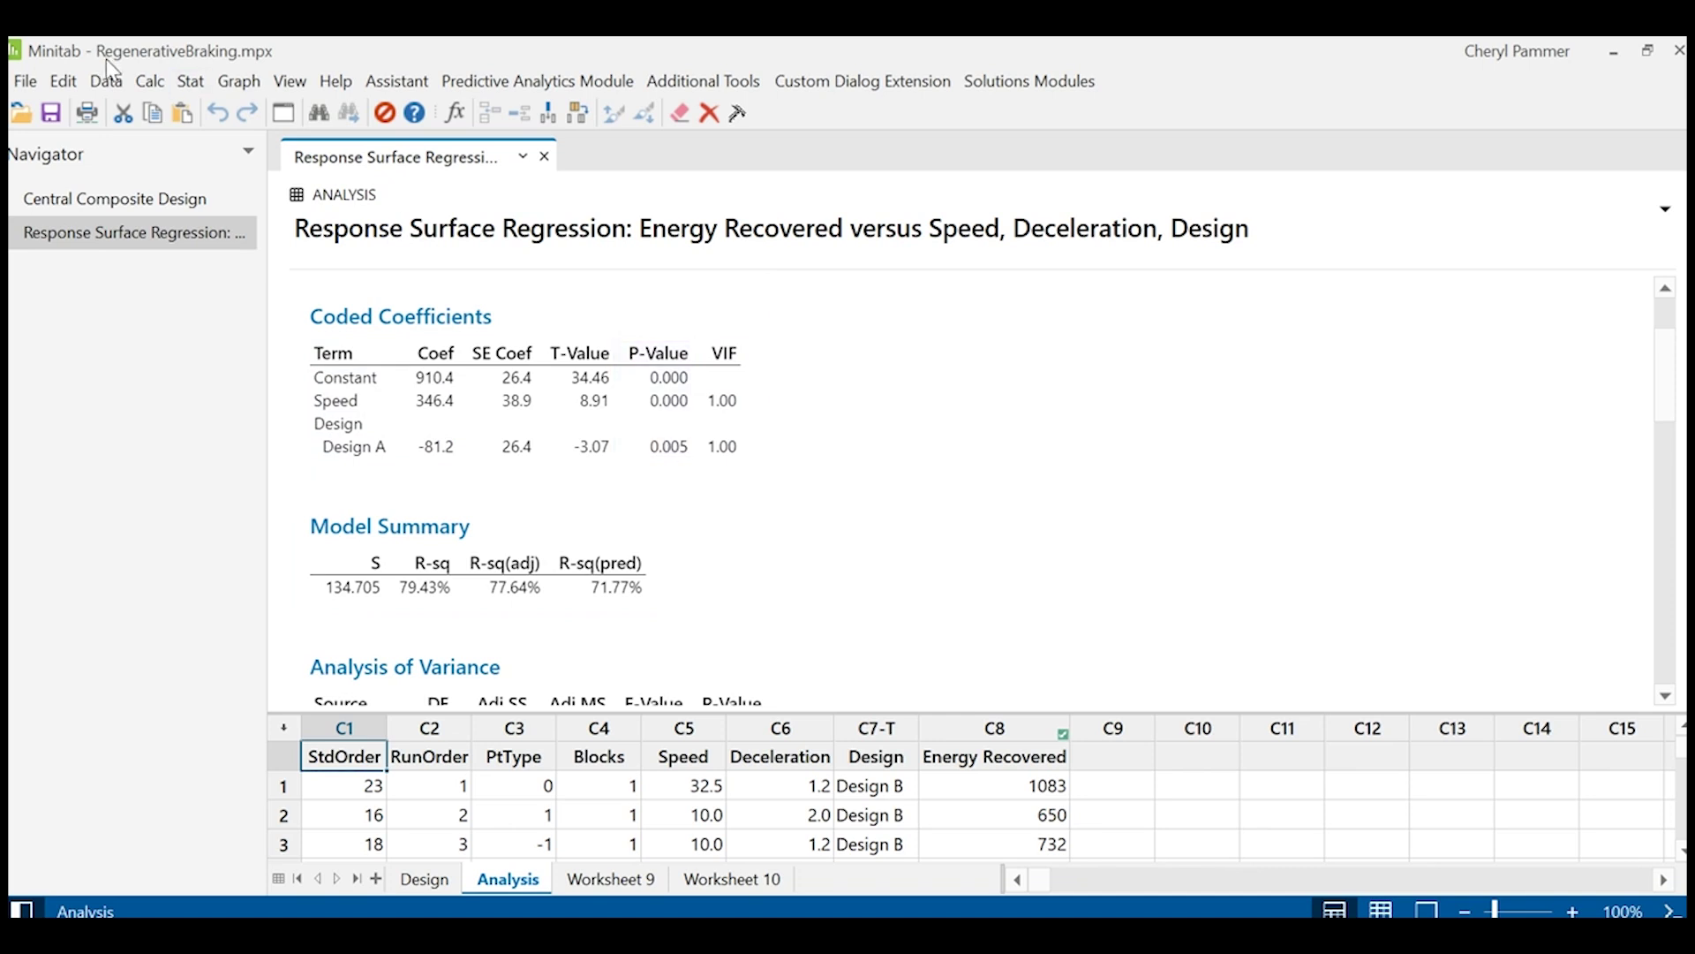
left_click(191, 80)
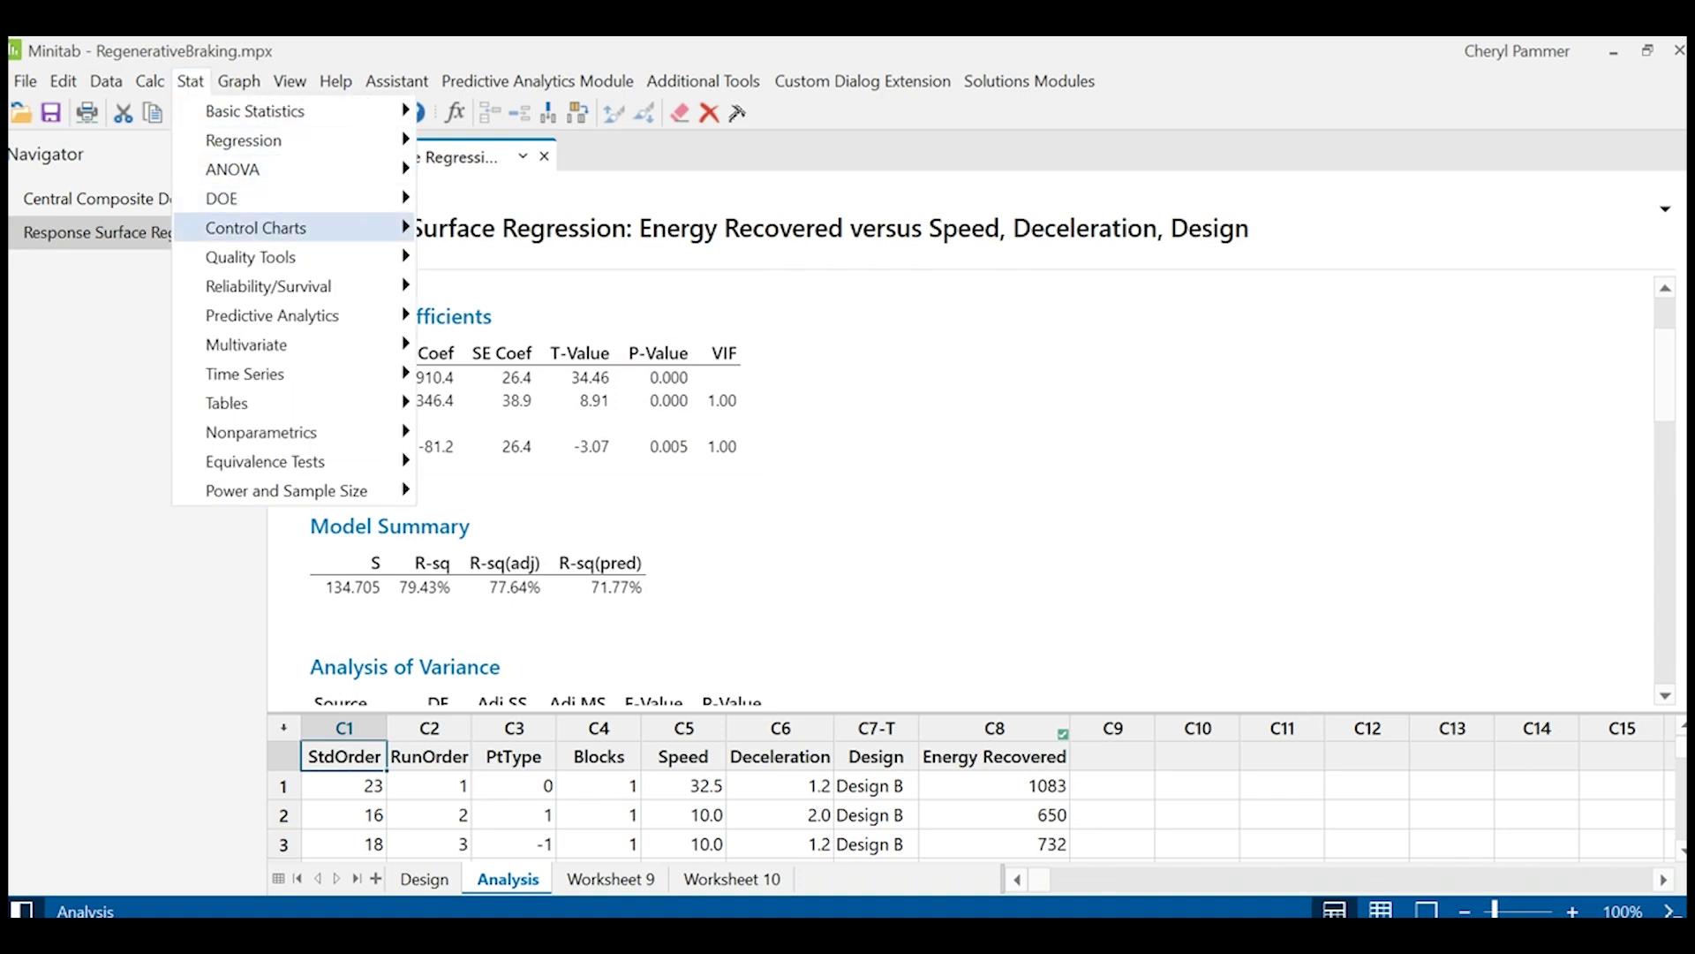
Create Factorial Plots of fitted Energy Recovered means for Speed and Design
mouse_move(265, 197)
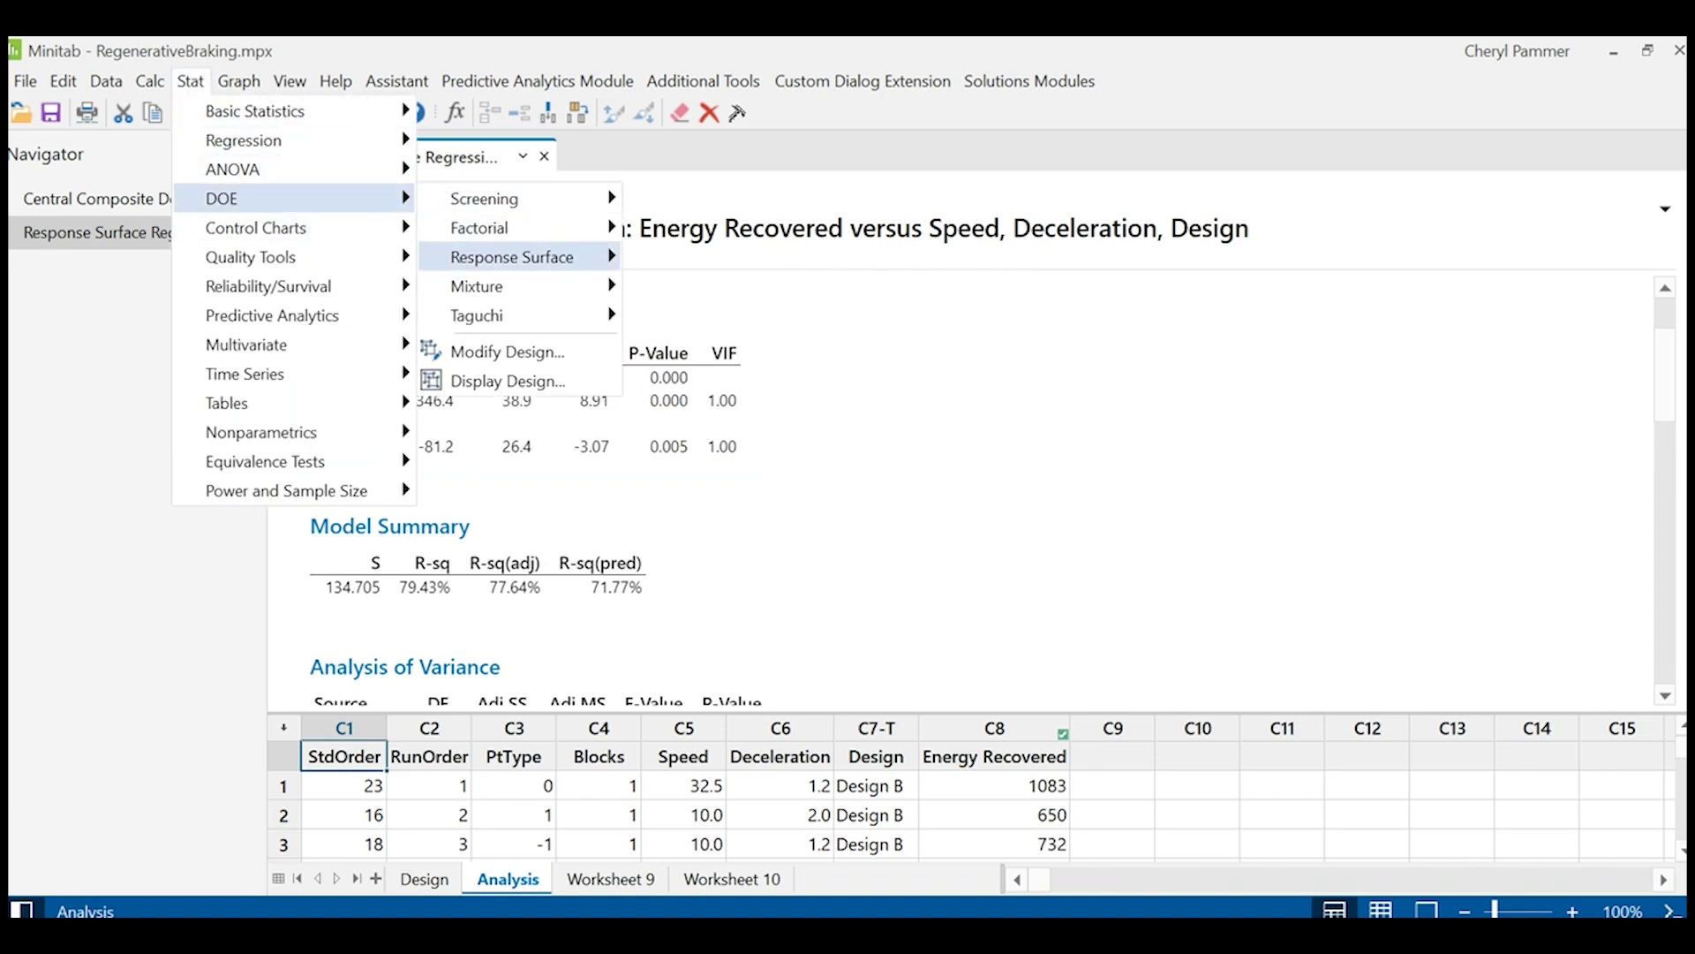
mouse_move(512, 257)
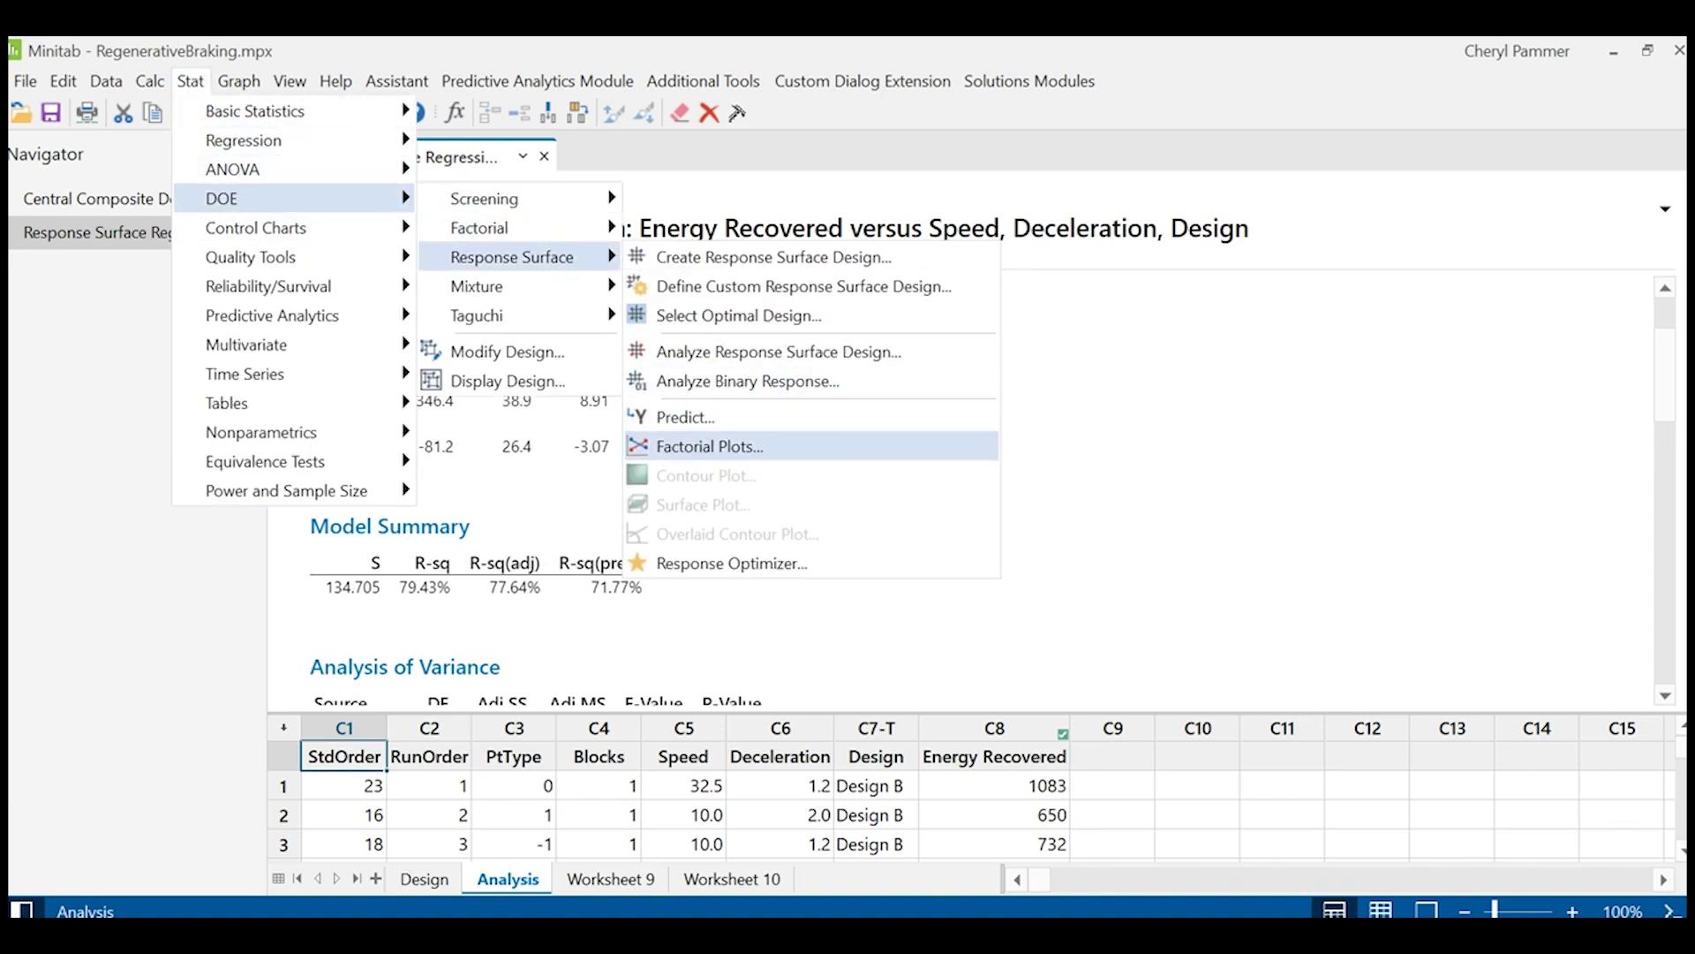
left_click(839, 447)
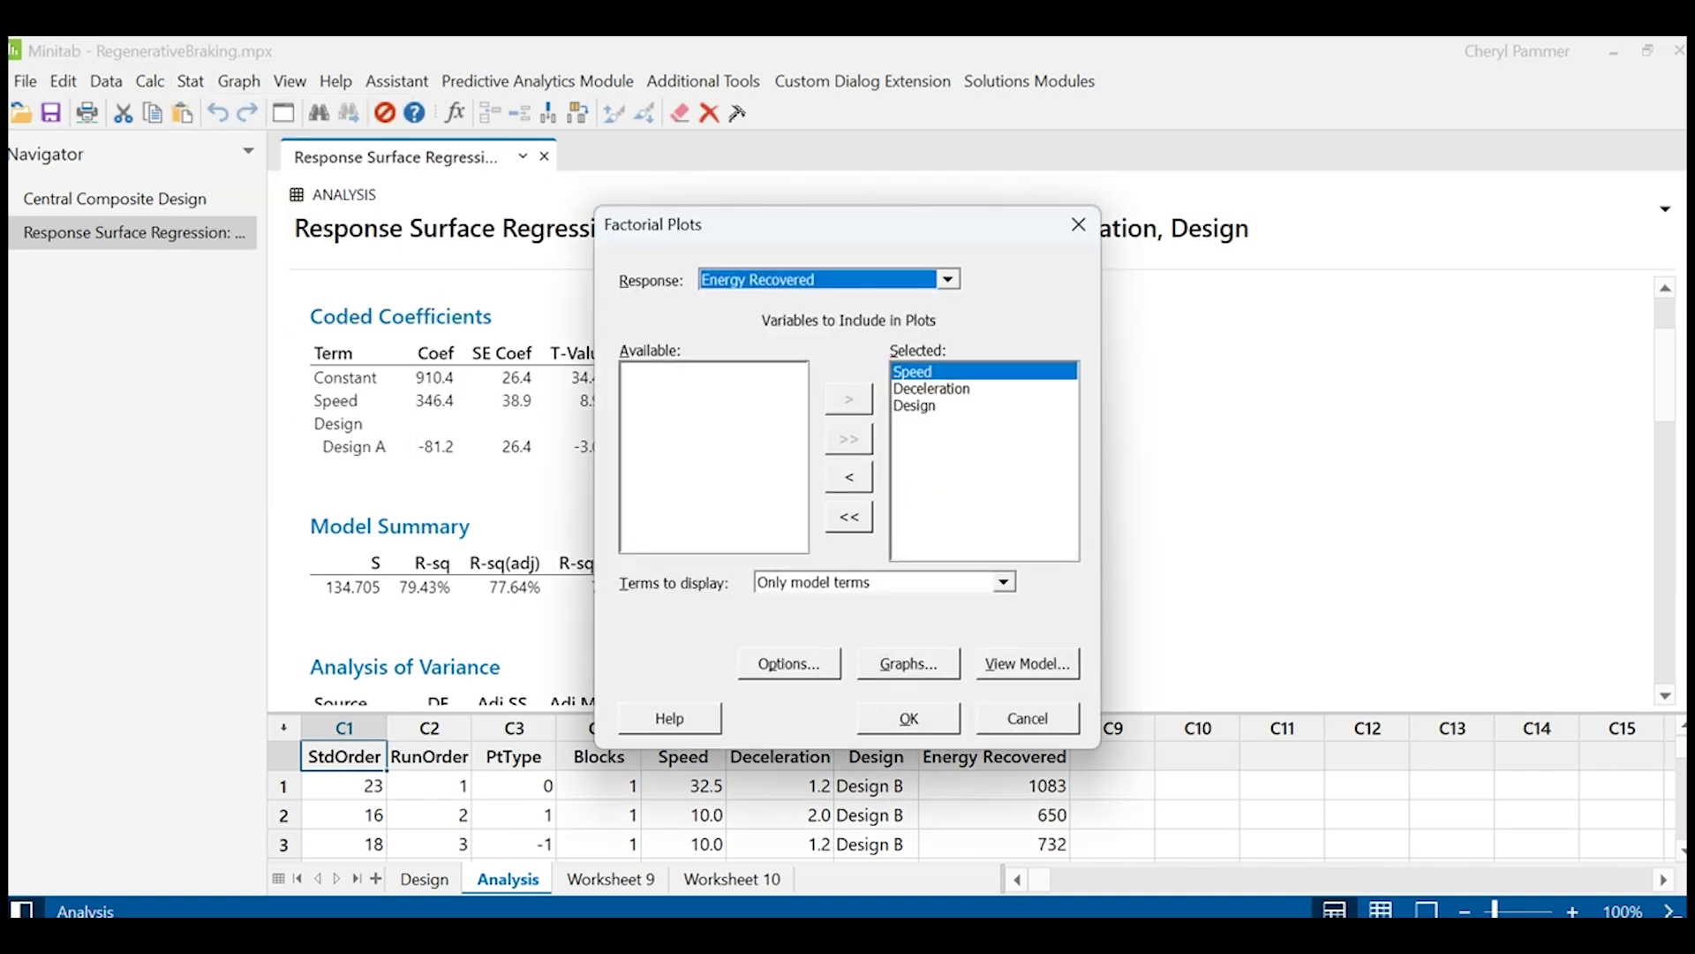
left_click(908, 718)
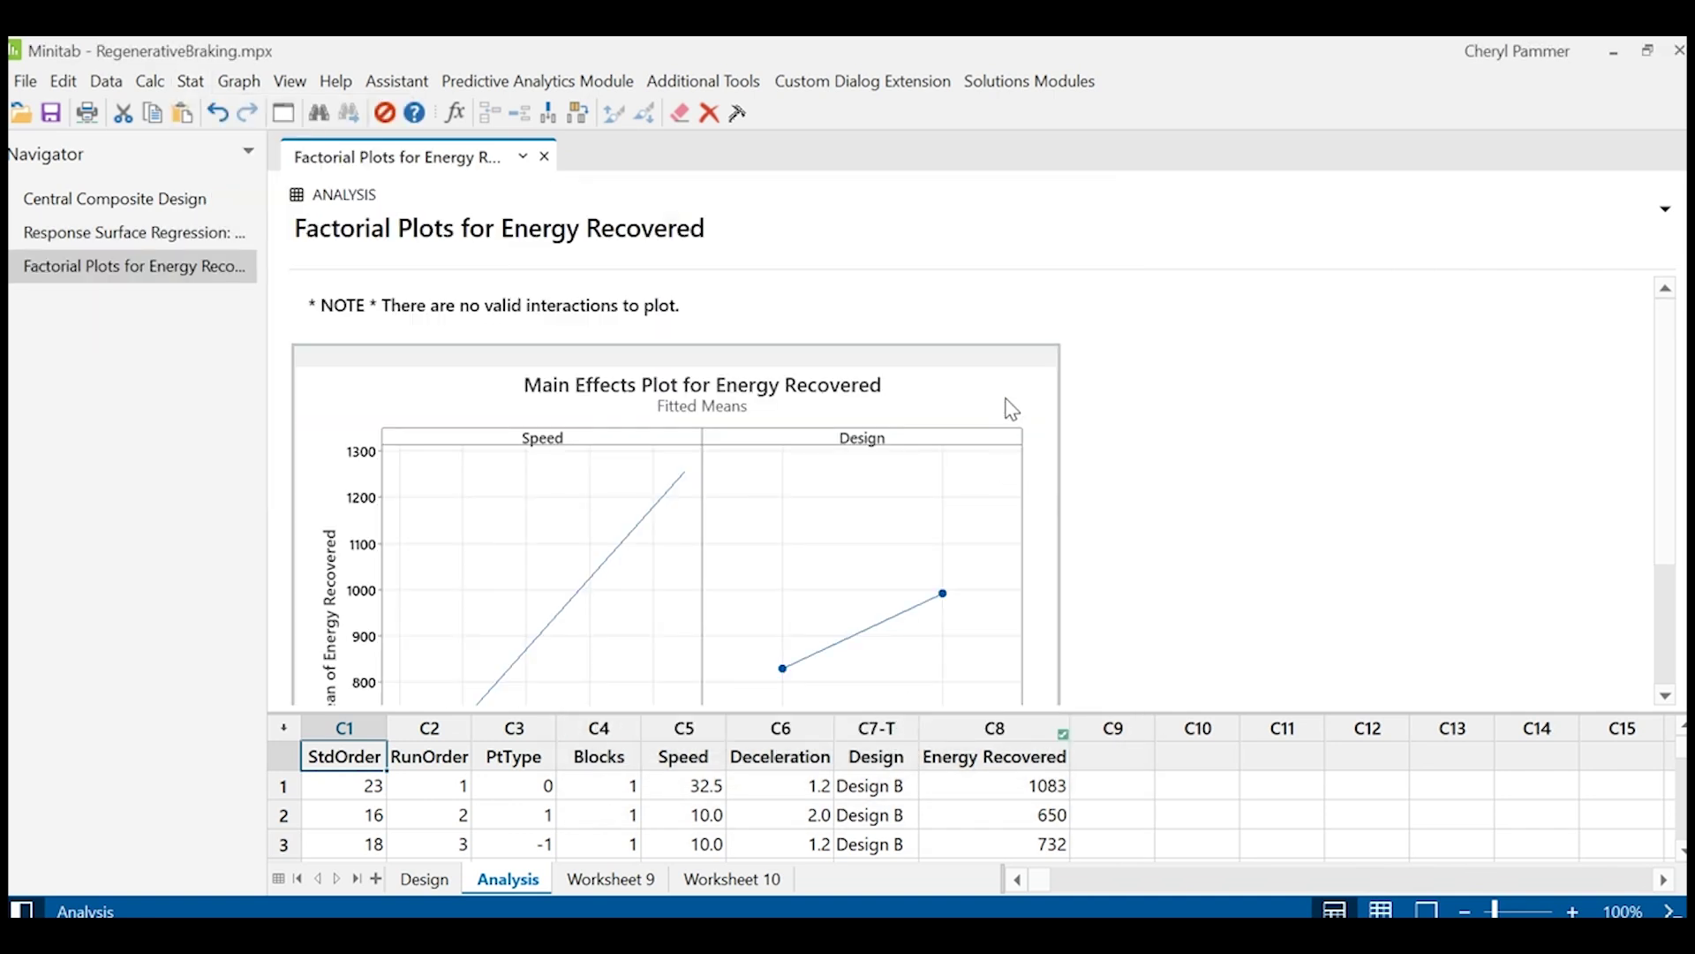
Switch to the output-only view so the Main Effects Plot fills the window
left_click(1426, 910)
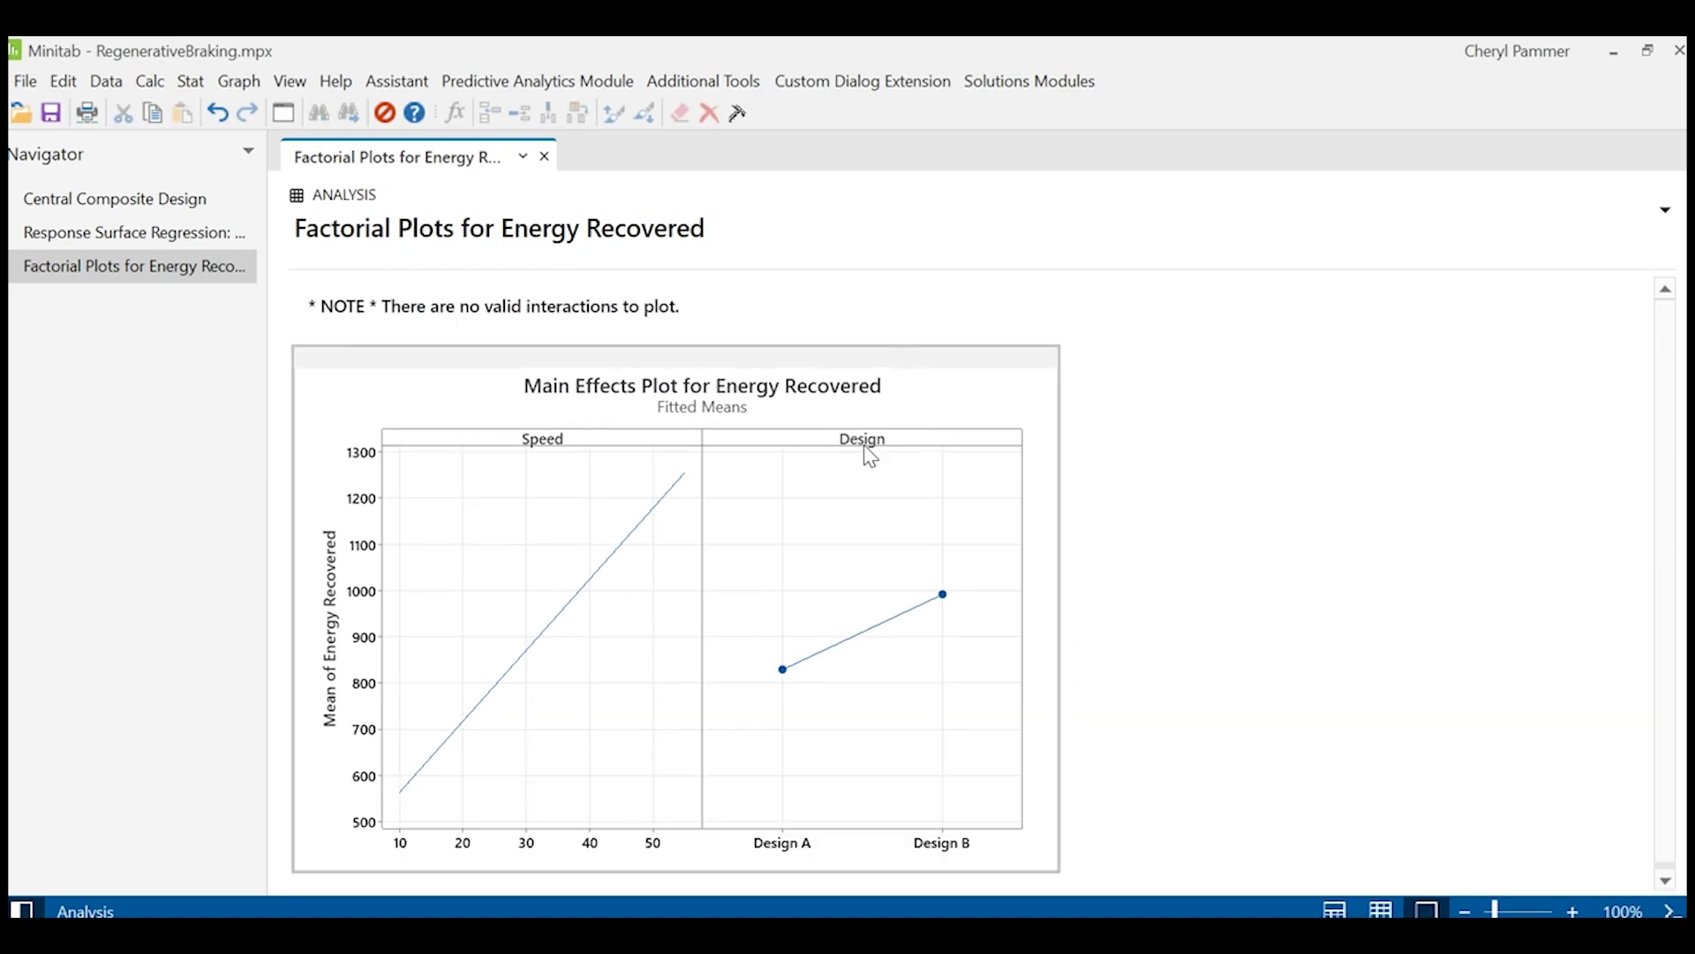